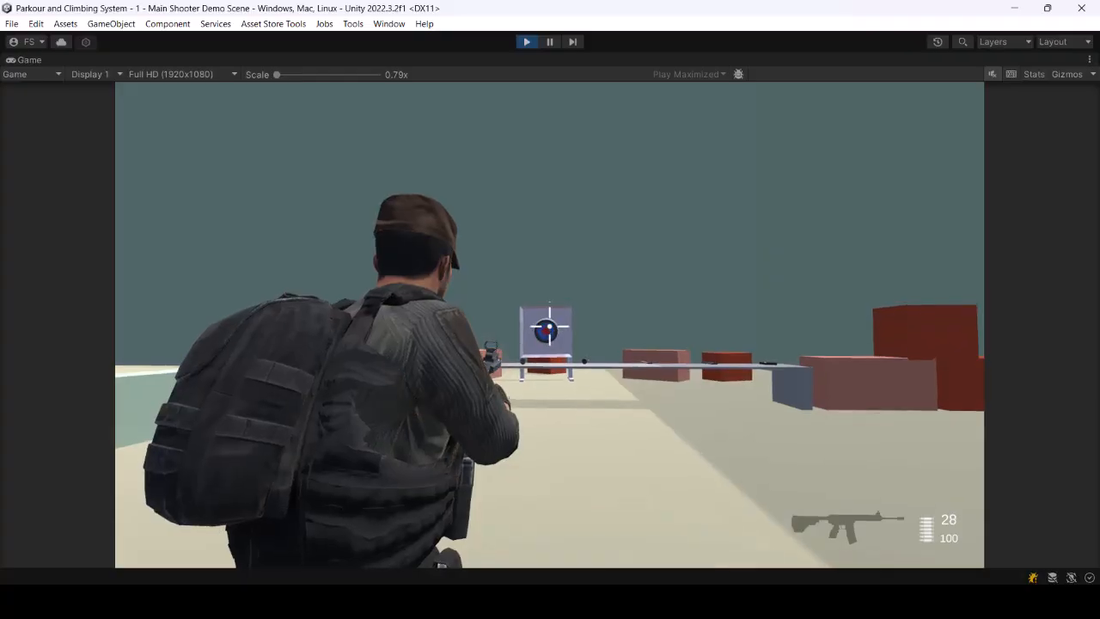
Step: Restart play mode to test the default character running and aiming with the rifle, and stop the game
{"action": "key", "text": "ctrl+p"}
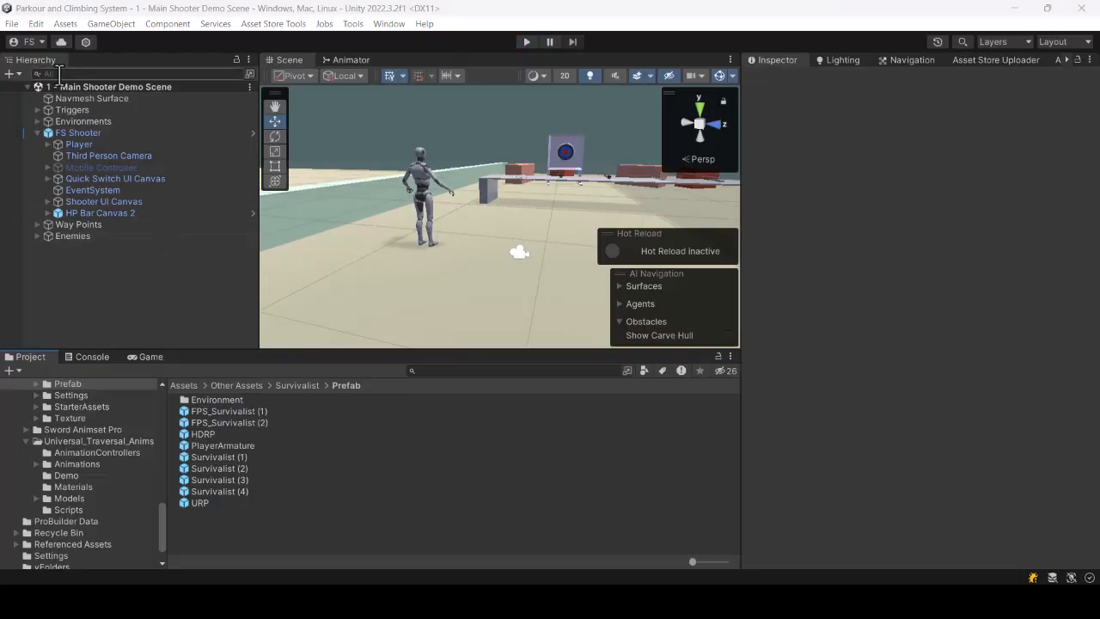
{"action": "left_click", "coordinate": [527, 42]}
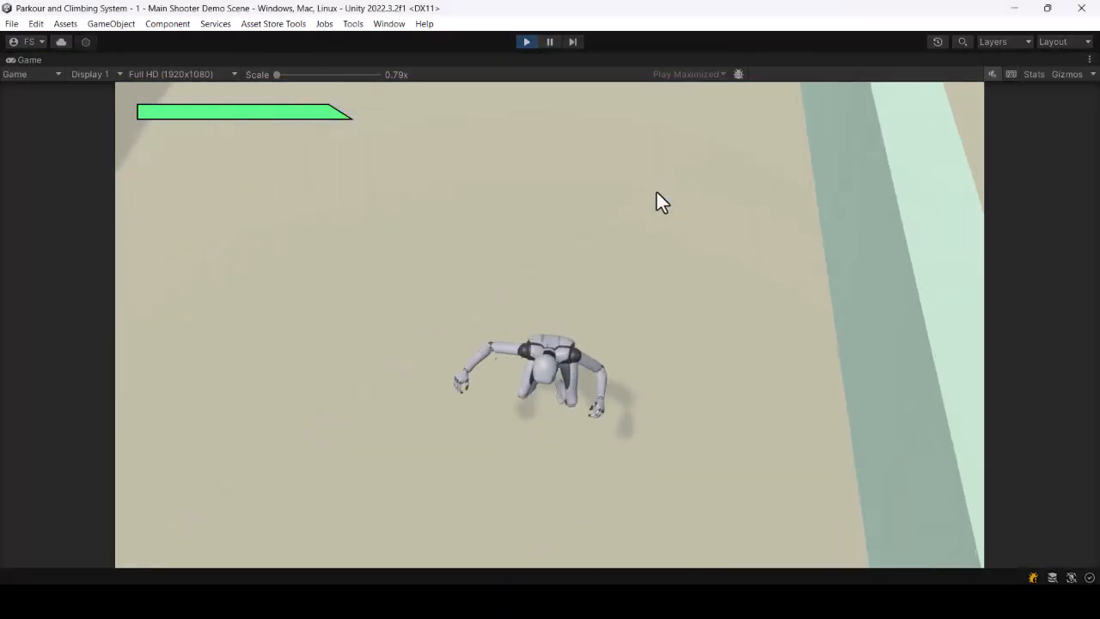
{"action": "key", "text": "w"}
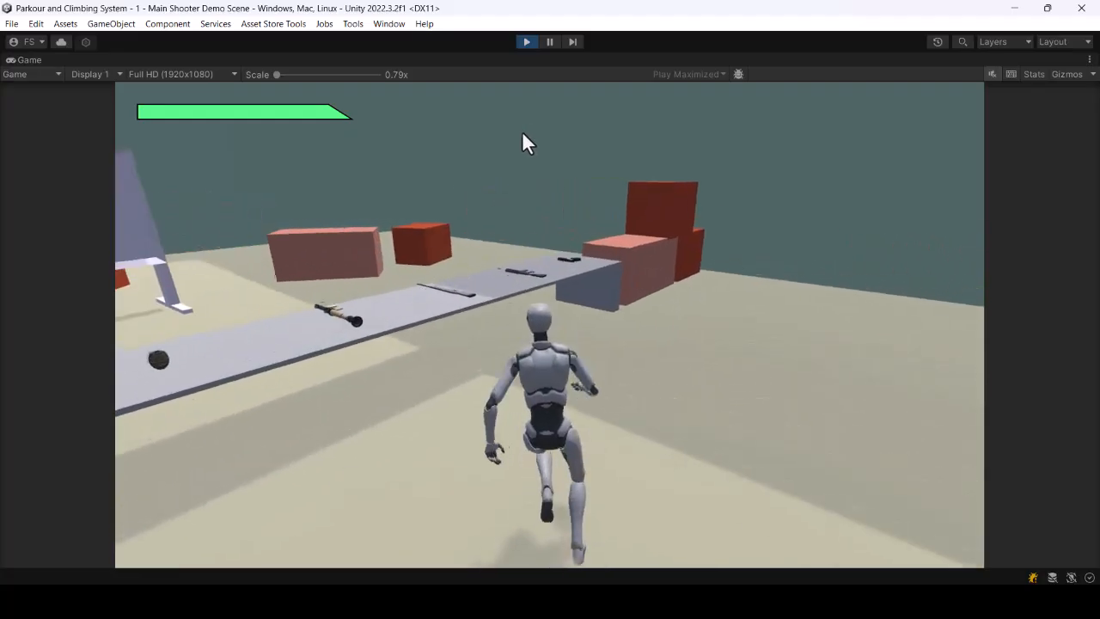
{"action": "key", "text": "w"}
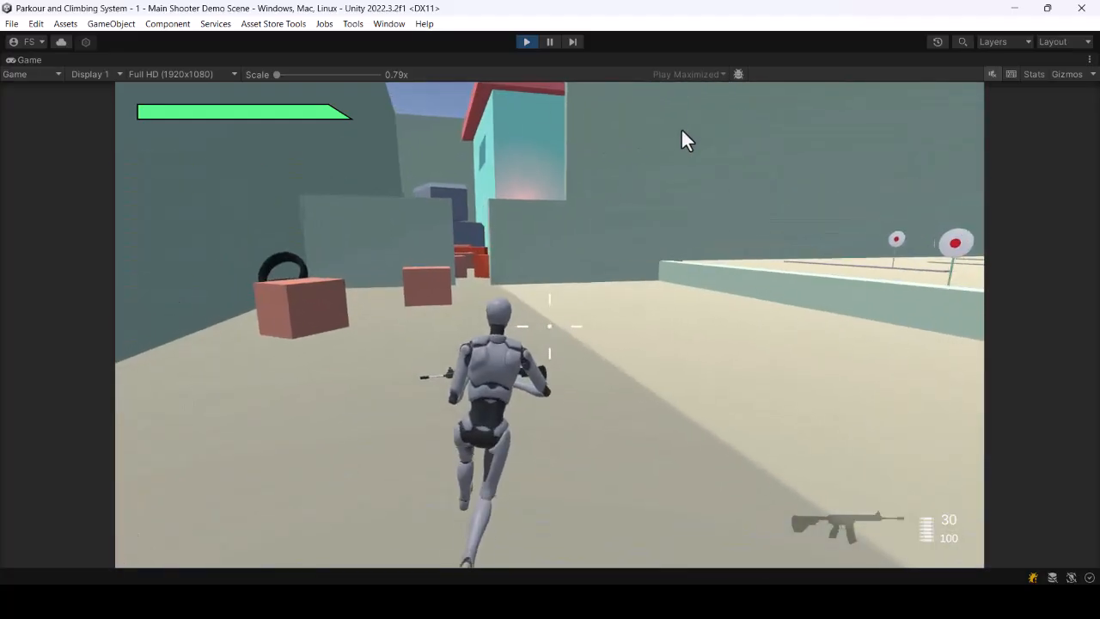
{"action": "right_click", "coordinate": [661, 149]}
{"action": "key", "text": "w"}
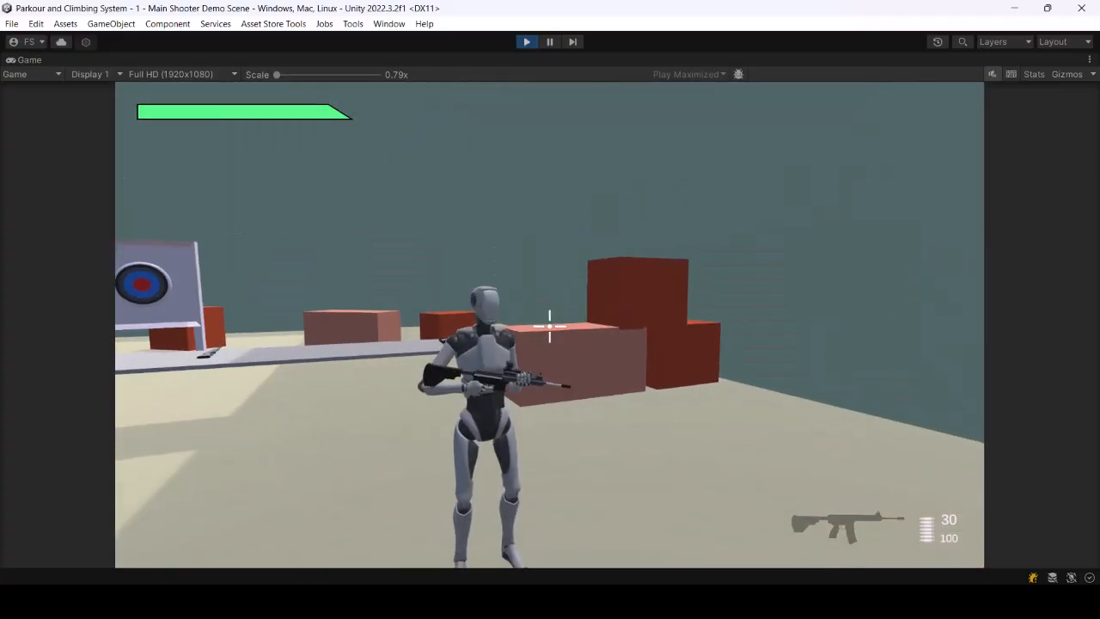
{"action": "key", "text": "w"}
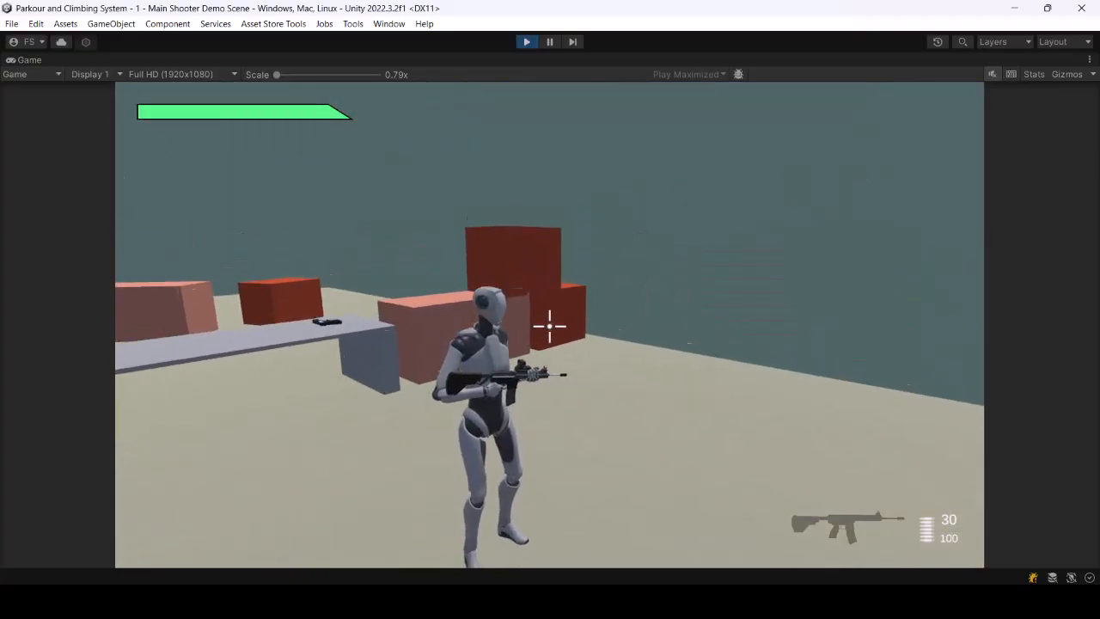
{"action": "right_click", "coordinate": [550, 327]}
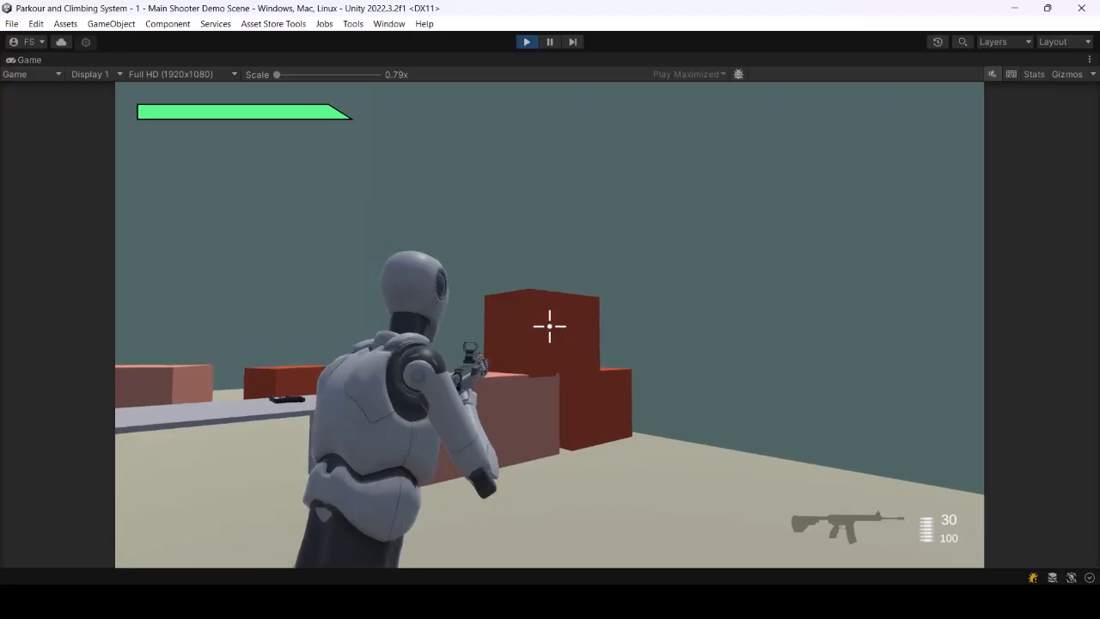
{"action": "key", "text": "w"}
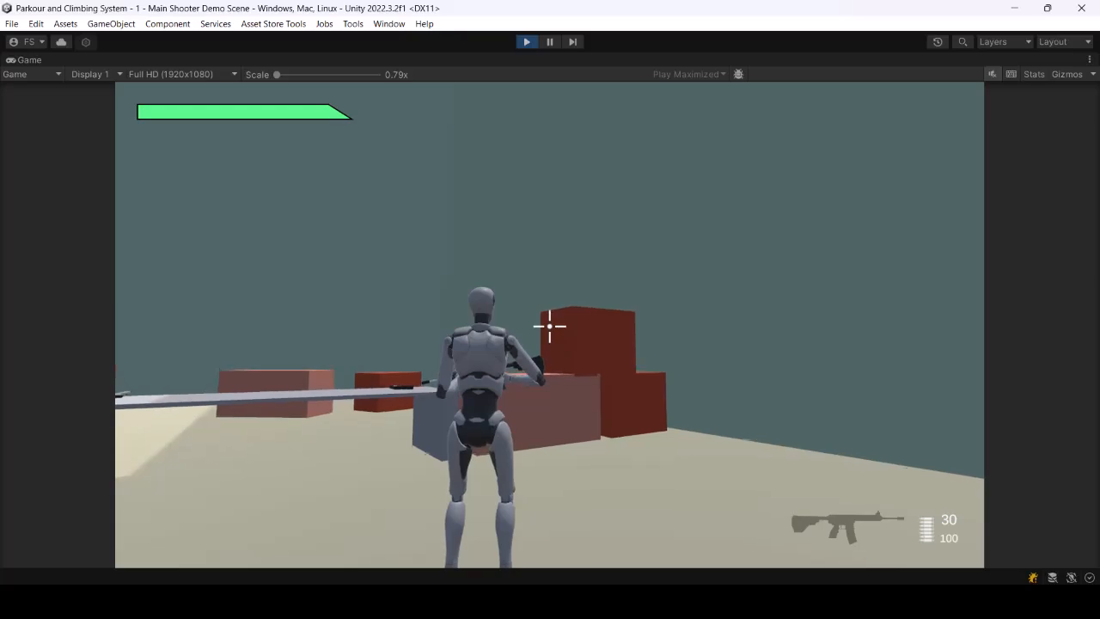
{"action": "left_click", "coordinate": [527, 41]}
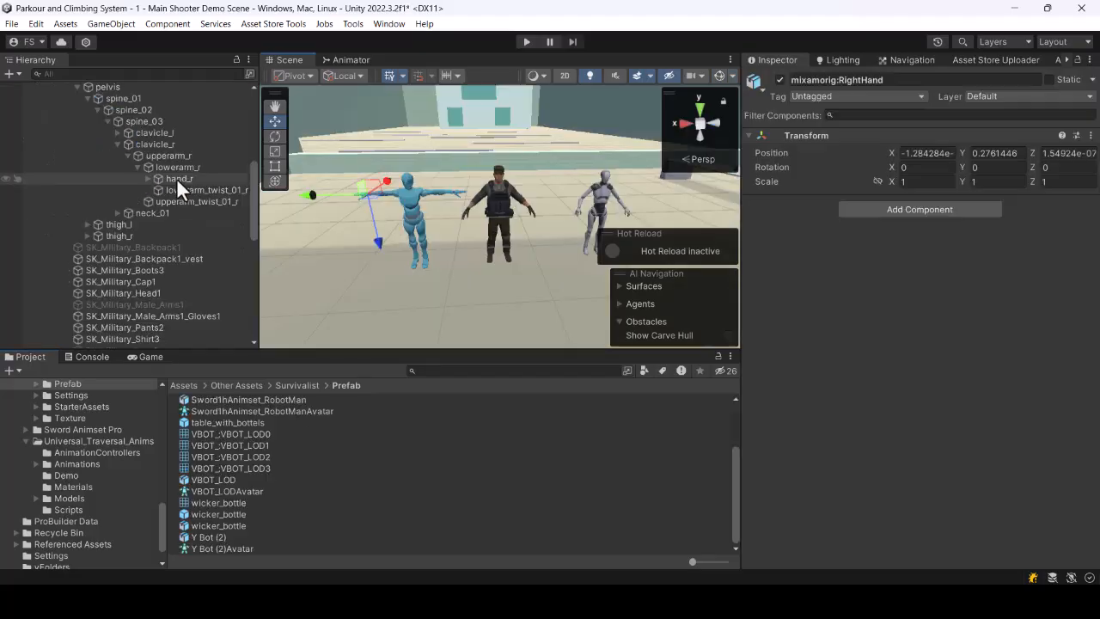
Step: Compare the right-hand bones of the military and default characters by selecting hand_r and Right_Hand
{"action": "left_click", "coordinate": [176, 178]}
{"action": "scroll", "coordinate": [175, 291], "scroll_direction": "down", "scroll_amount": 5}
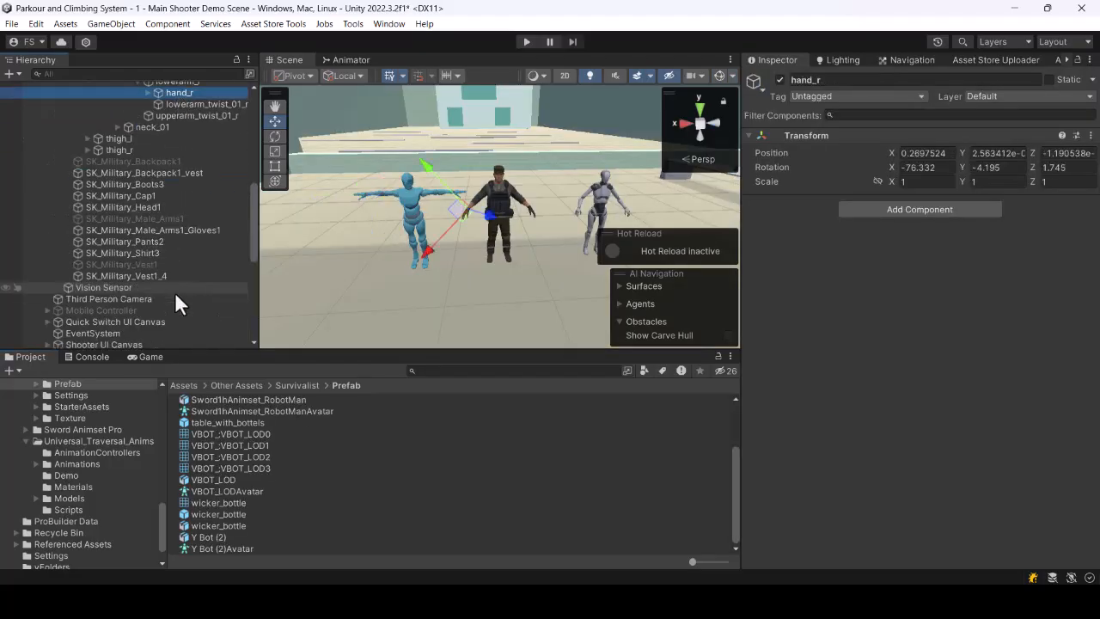
{"action": "scroll", "coordinate": [120, 294], "scroll_direction": "down", "scroll_amount": 2}
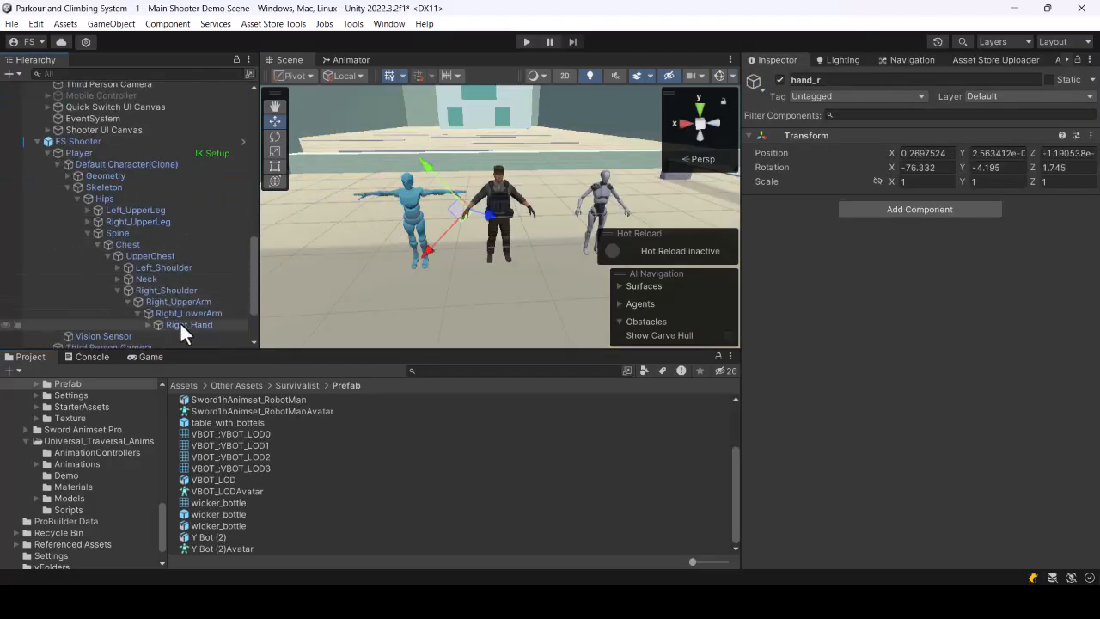
{"action": "left_click", "coordinate": [185, 325]}
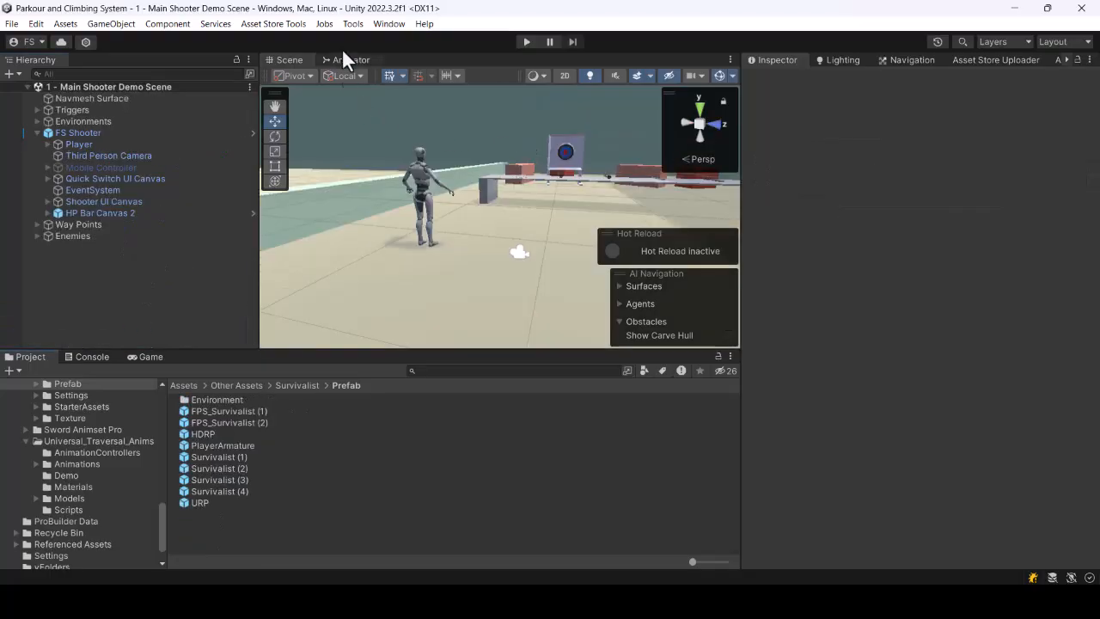
Step: Preview the Item Equip And Attachment Setup window without a character selected, and close it
{"action": "left_click", "coordinate": [351, 24]}
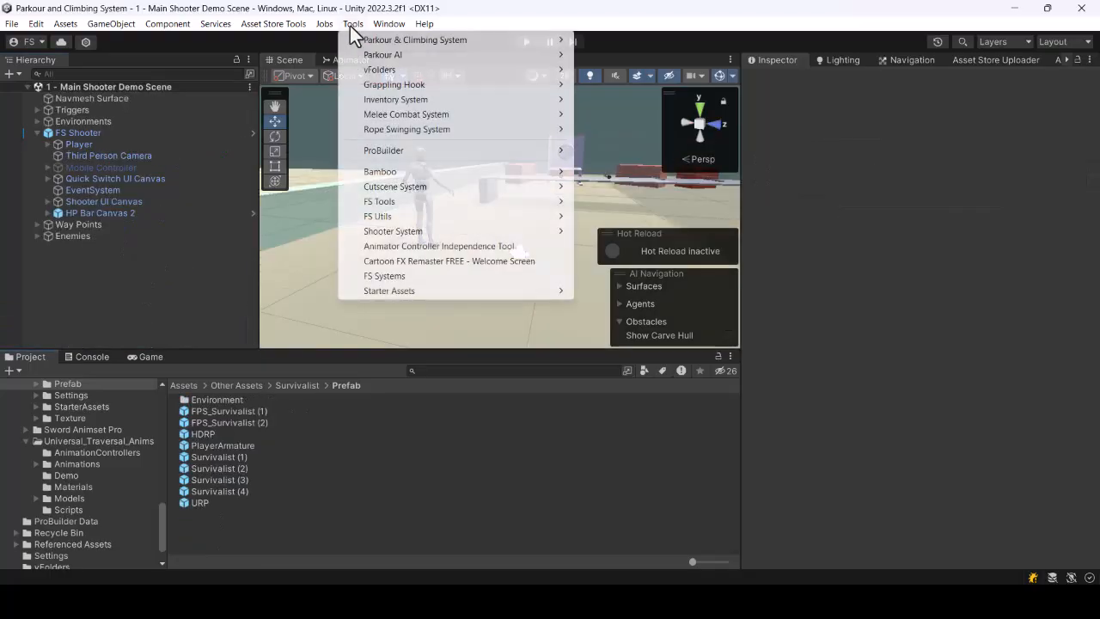
{"action": "mouse_move", "coordinate": [428, 203]}
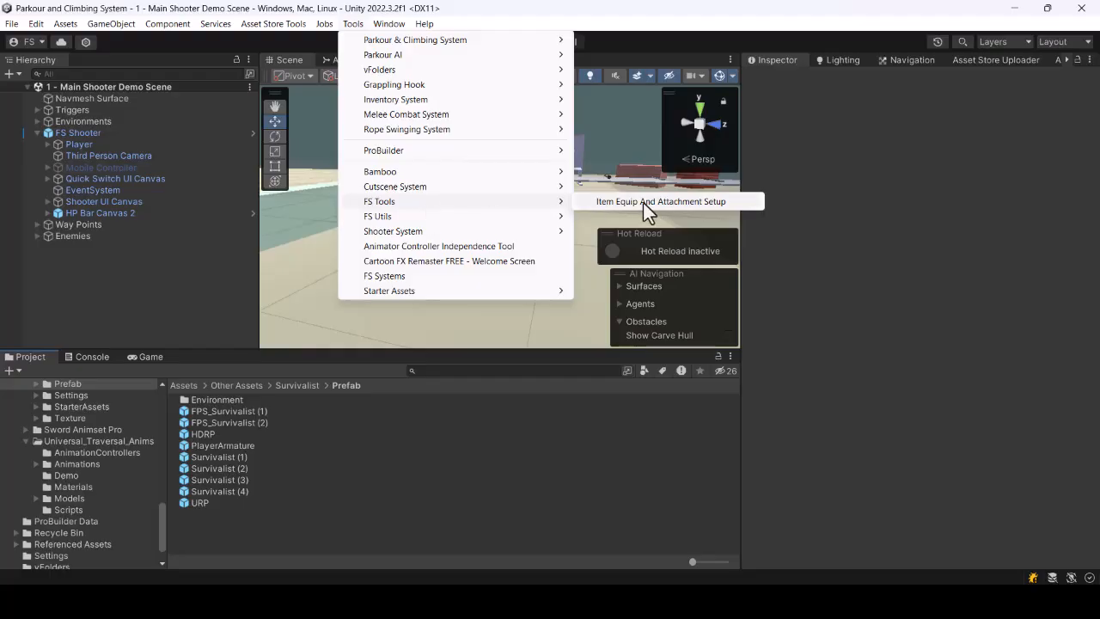
{"action": "left_click", "coordinate": [649, 202]}
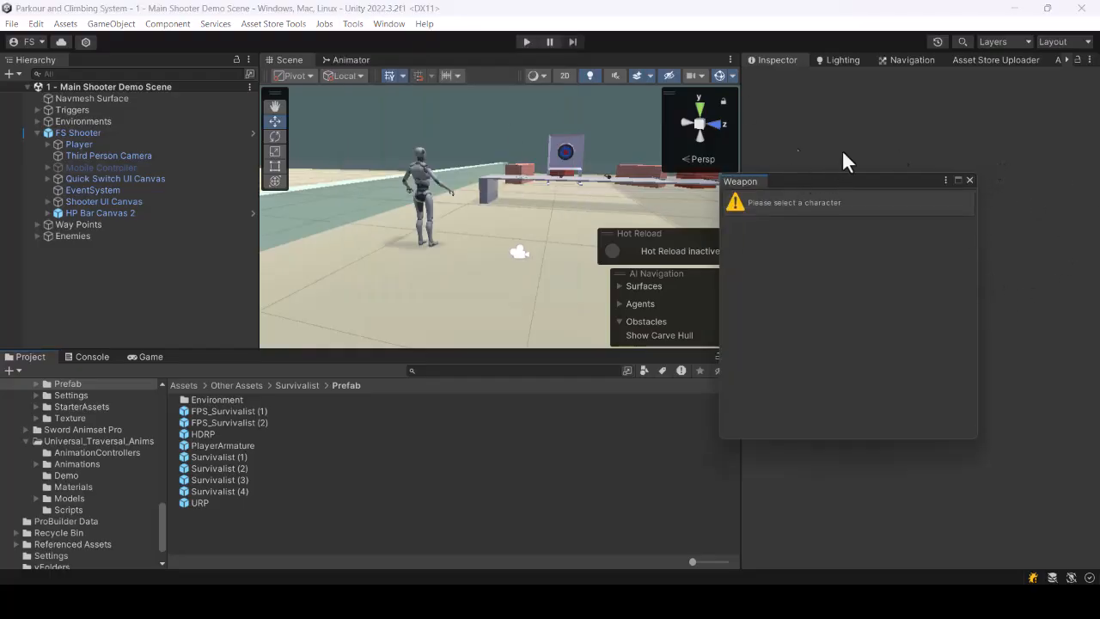
{"action": "left_click", "coordinate": [969, 180]}
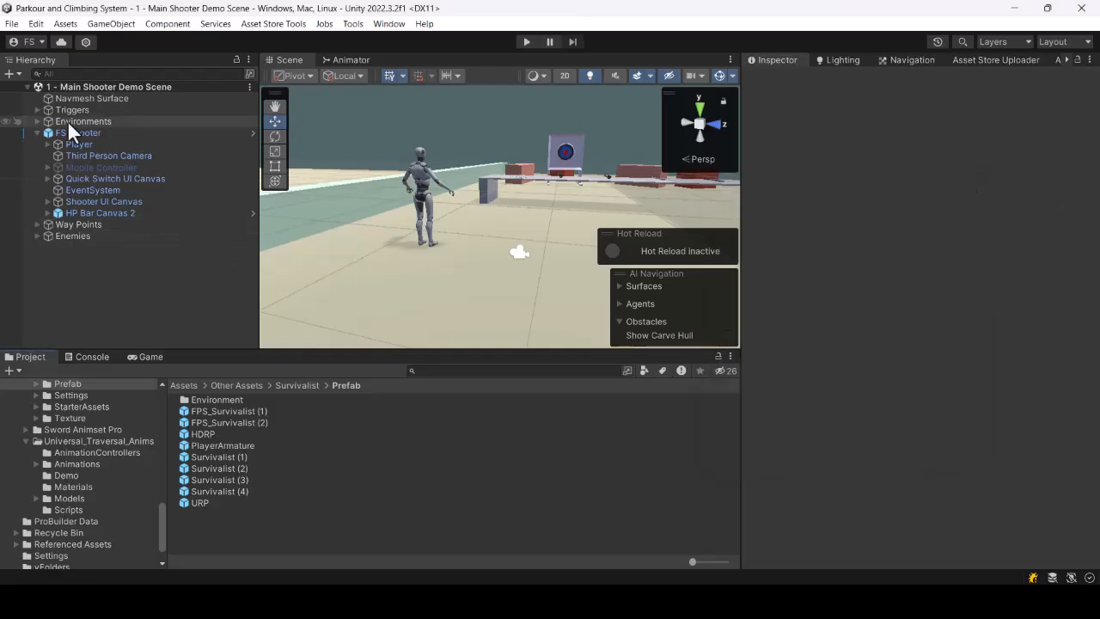
Step: Deactivate the FS Shooter object in the scene and clear the selection
{"action": "right_click_drag", "start_coordinate": [564, 173], "coordinate": [490, 153]}
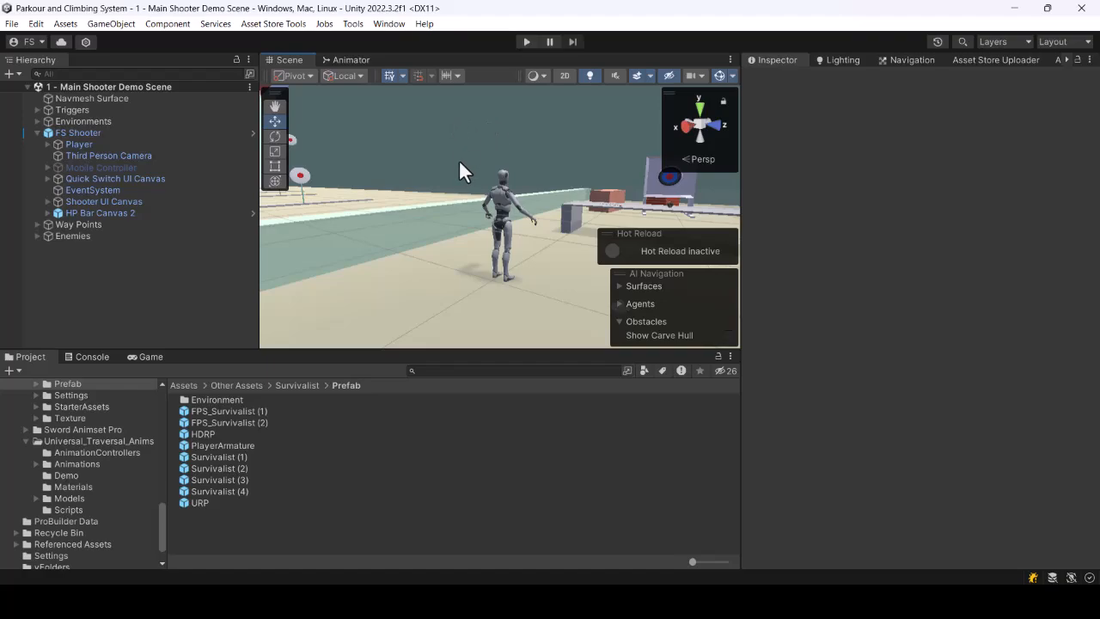
{"action": "left_click", "coordinate": [81, 135]}
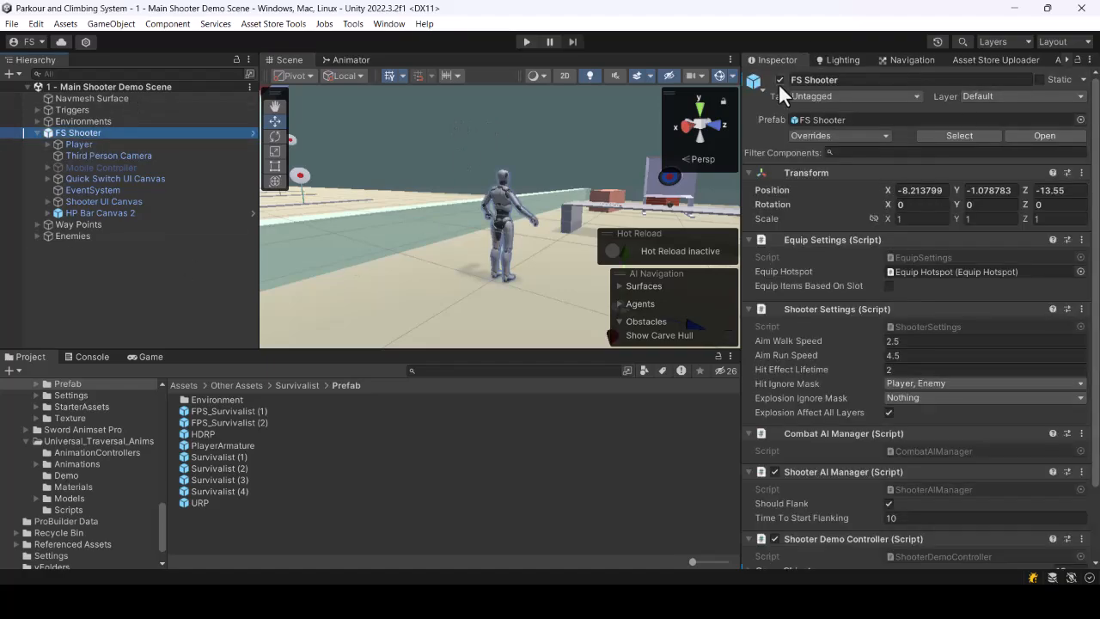
{"action": "left_click", "coordinate": [779, 80]}
{"action": "left_click", "coordinate": [125, 326]}
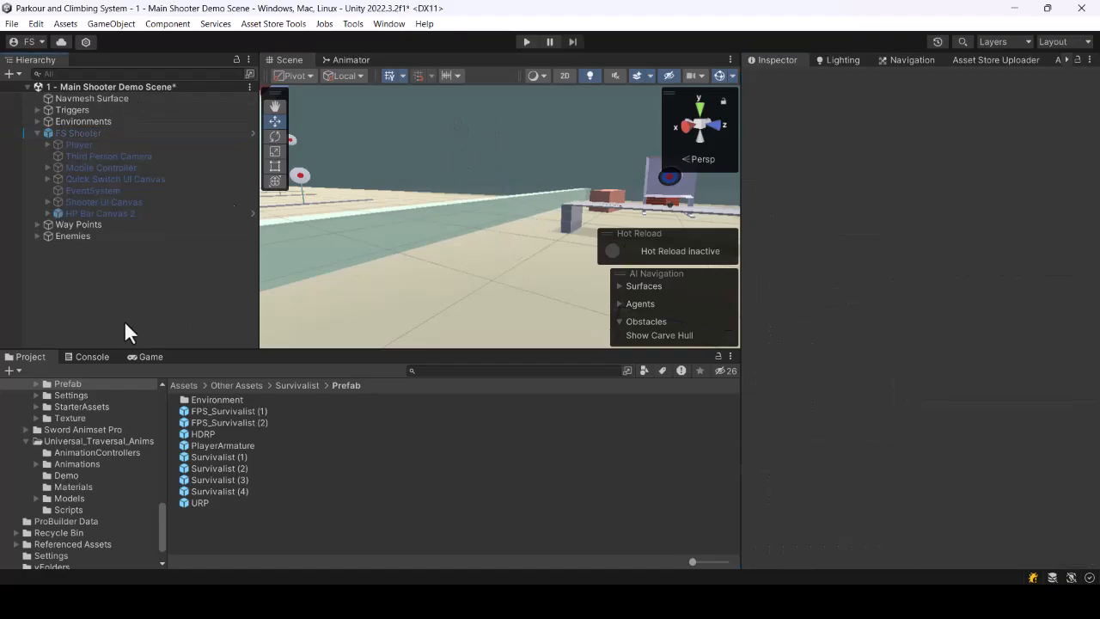
Step: Open the FS Systems player setup and assign the Survivalist (4) prefab as the character model
{"action": "left_click", "coordinate": [353, 24]}
{"action": "left_click", "coordinate": [393, 278]}
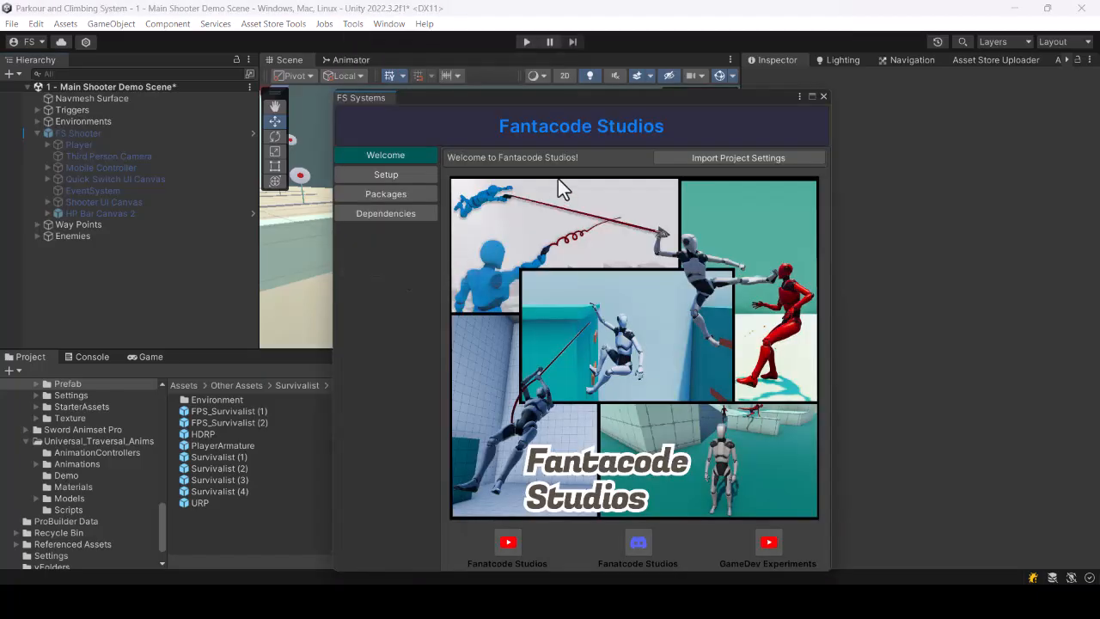
{"action": "left_click", "coordinate": [402, 173]}
{"action": "left_click_drag", "start_coordinate": [229, 492], "coordinate": [721, 430]}
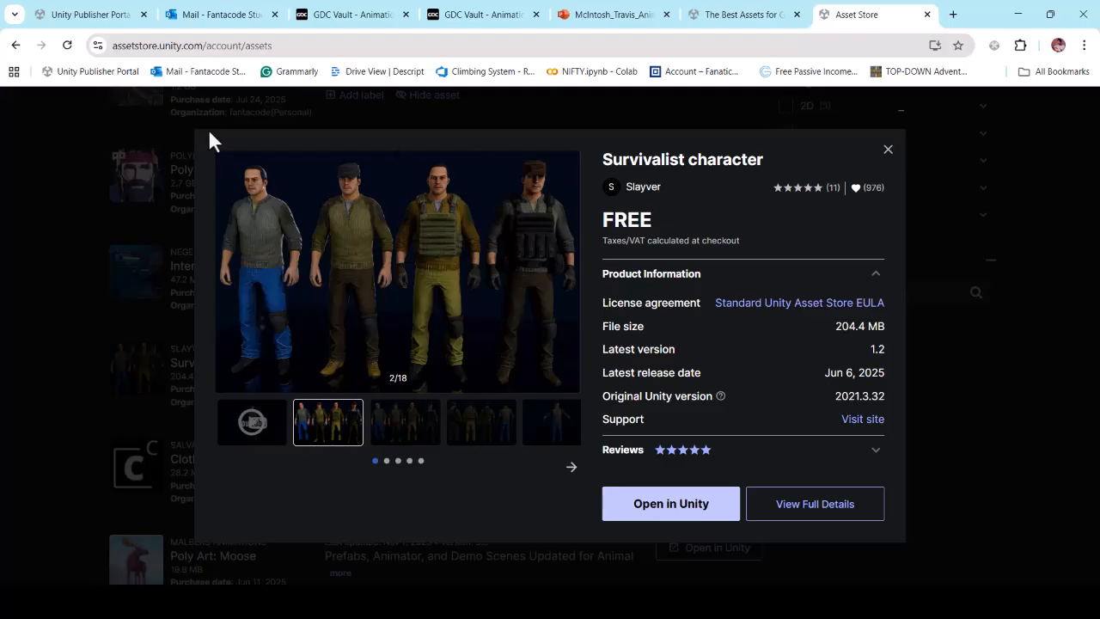
{"action": "left_click", "coordinate": [1020, 28]}
Step: Enable the Shooter system alongside Locomotion, run the player setup and close the FS Systems window
{"action": "scroll", "coordinate": [771, 254], "scroll_direction": "down", "scroll_amount": 3}
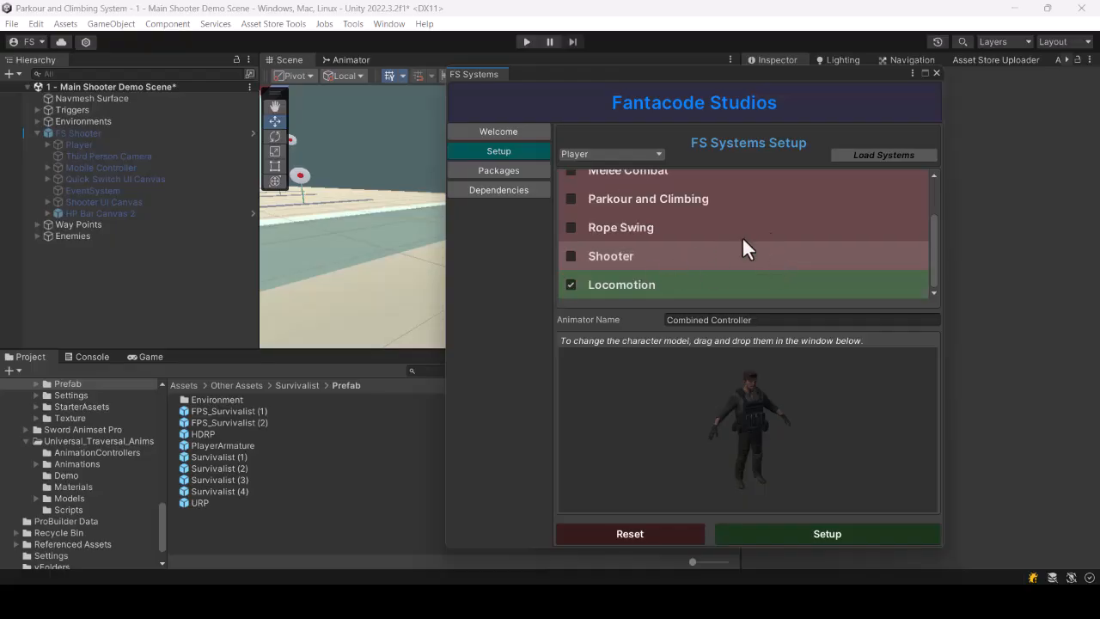
{"action": "left_click", "coordinate": [569, 254]}
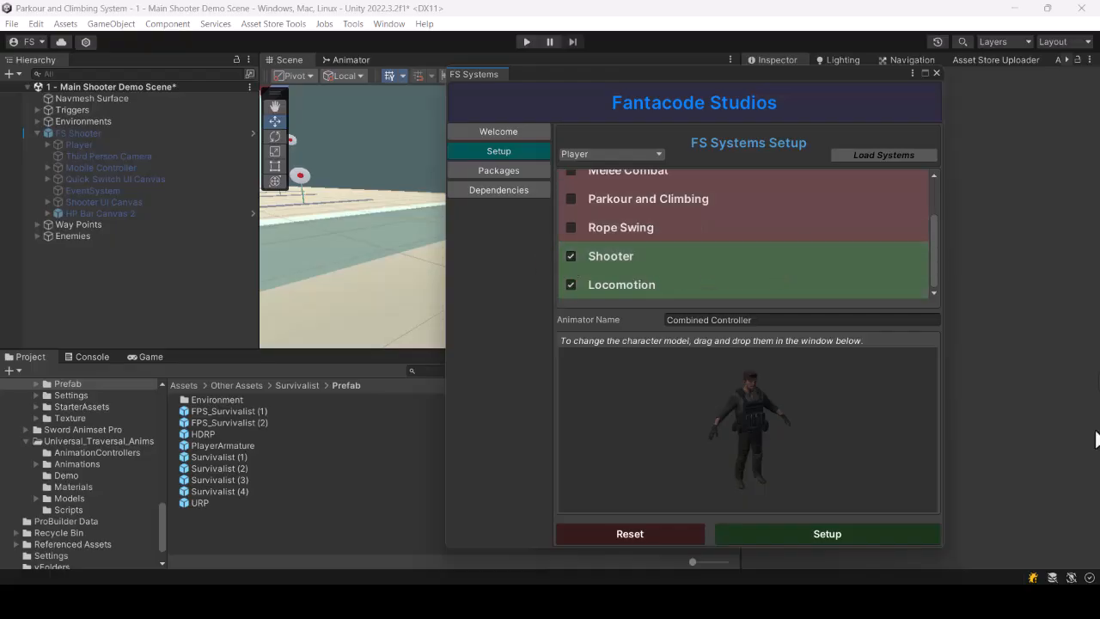
{"action": "left_click", "coordinate": [841, 539]}
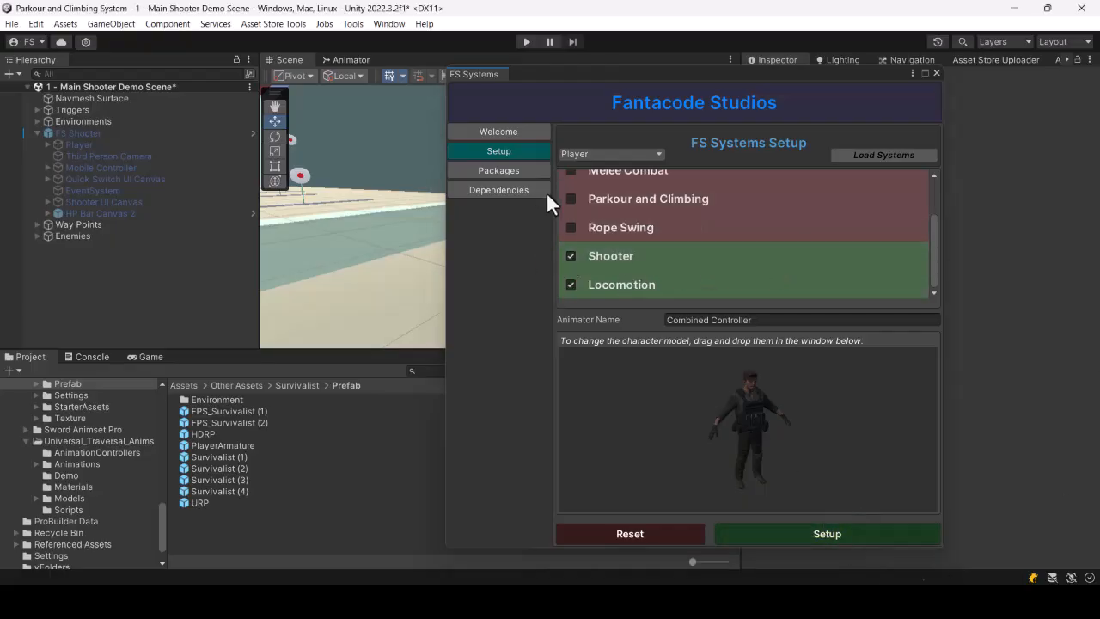
{"action": "left_click", "coordinate": [936, 73]}
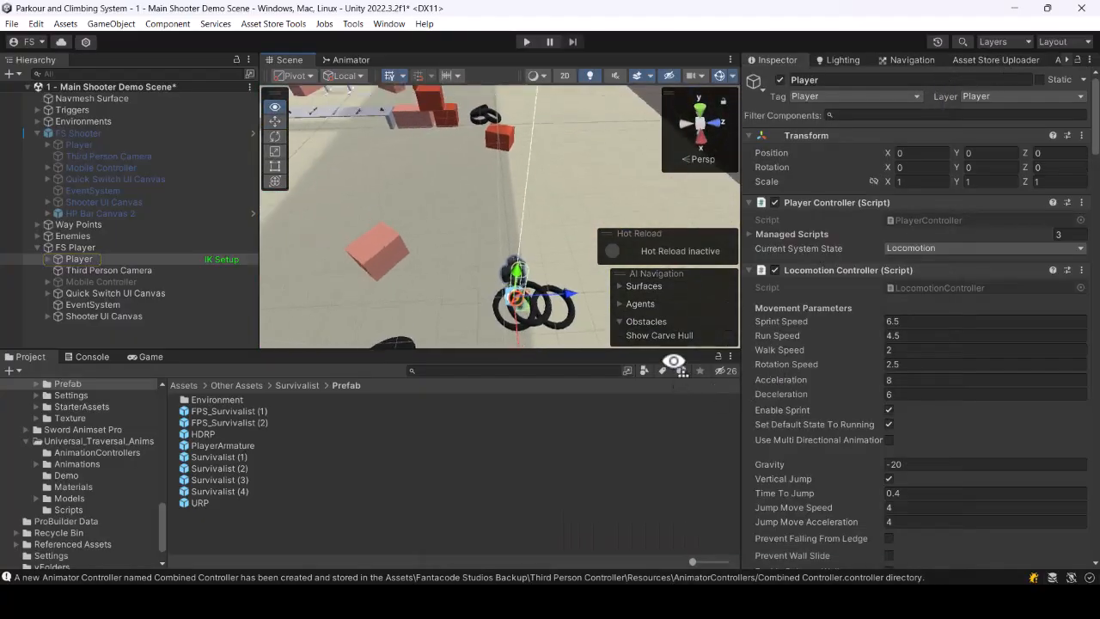
Step: Start play mode and test the new survivalist player moving around with the rifle
{"action": "left_click_drag", "start_coordinate": [565, 215], "coordinate": [300, 188]}
{"action": "right_click_drag", "start_coordinate": [426, 191], "coordinate": [294, 103]}
{"action": "key", "text": "w"}
{"action": "left_click", "coordinate": [527, 41]}
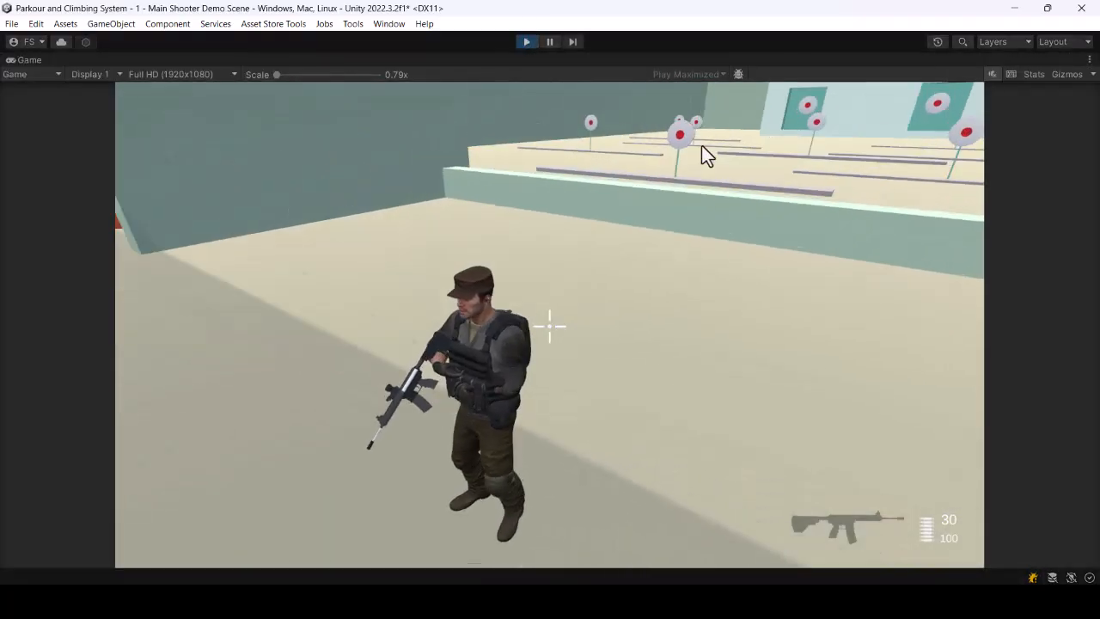
{"action": "key", "text": "a"}
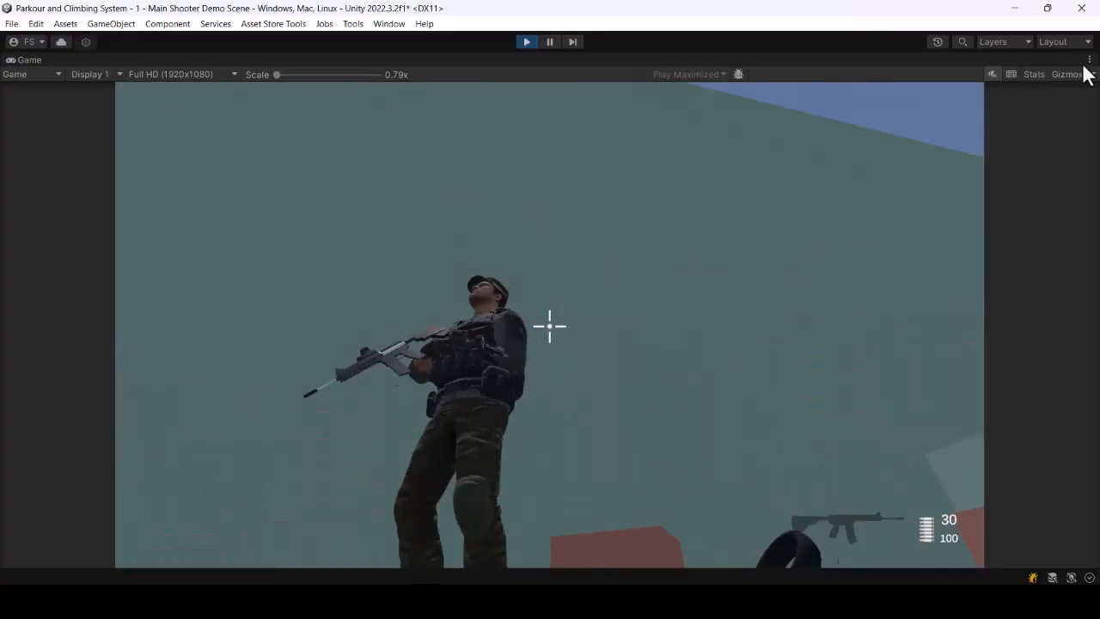
Step: Exit the maximized Game view and inspect the player's rifle hold up close in the Scene view
{"action": "left_click", "coordinate": [1089, 59]}
{"action": "left_click", "coordinate": [930, 116]}
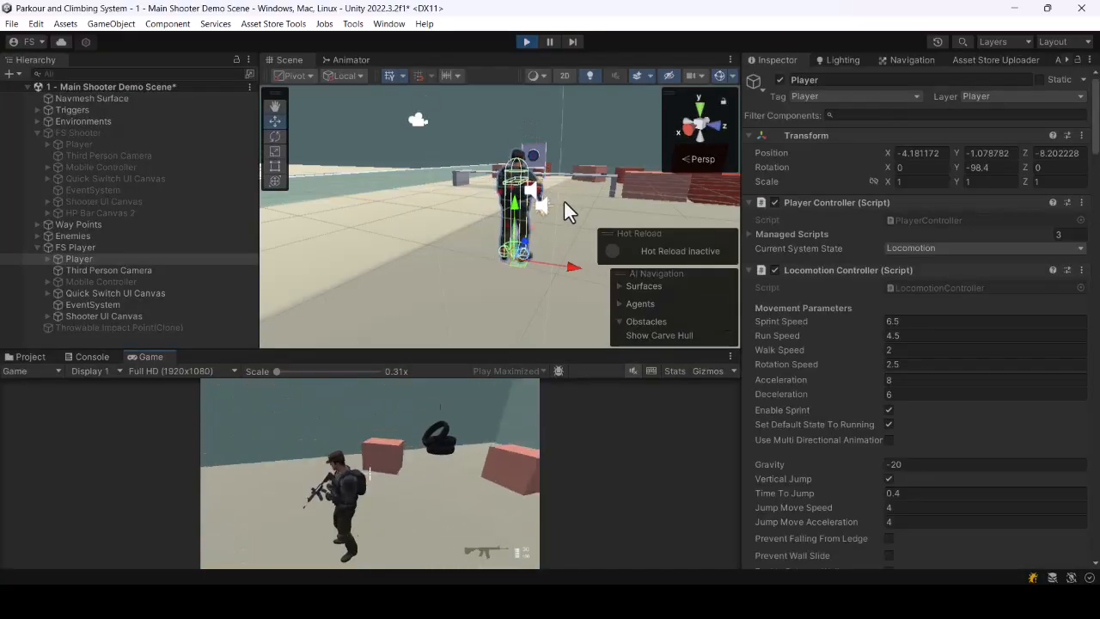
{"action": "left_click_drag", "start_coordinate": [534, 198], "coordinate": [979, 215], "text": "alt"}
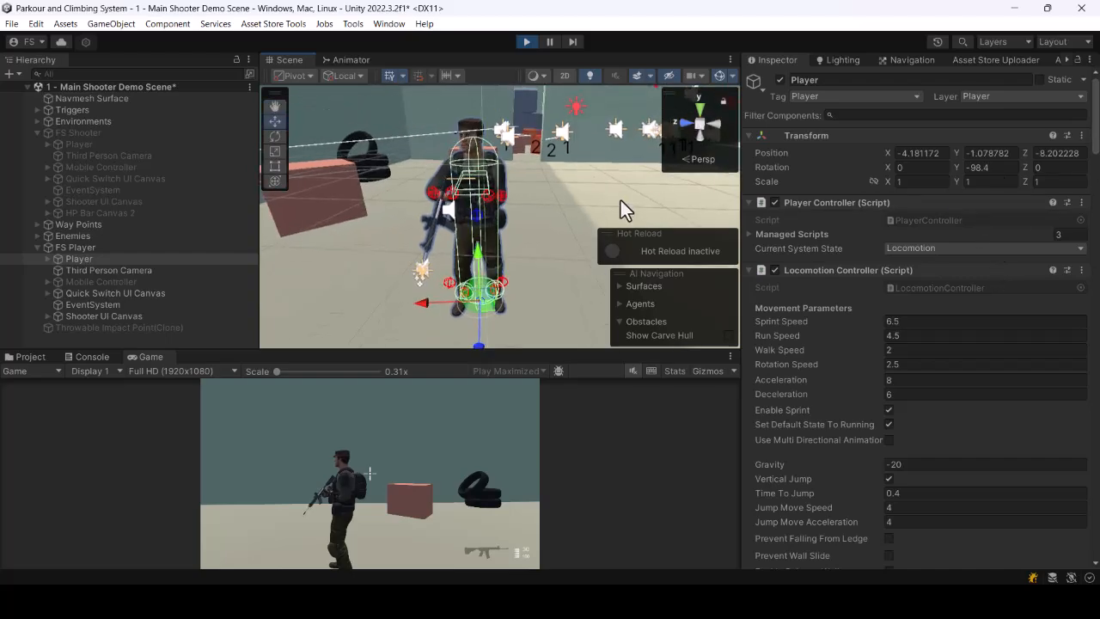
{"action": "left_click_drag", "start_coordinate": [421, 222], "coordinate": [609, 177], "text": "alt"}
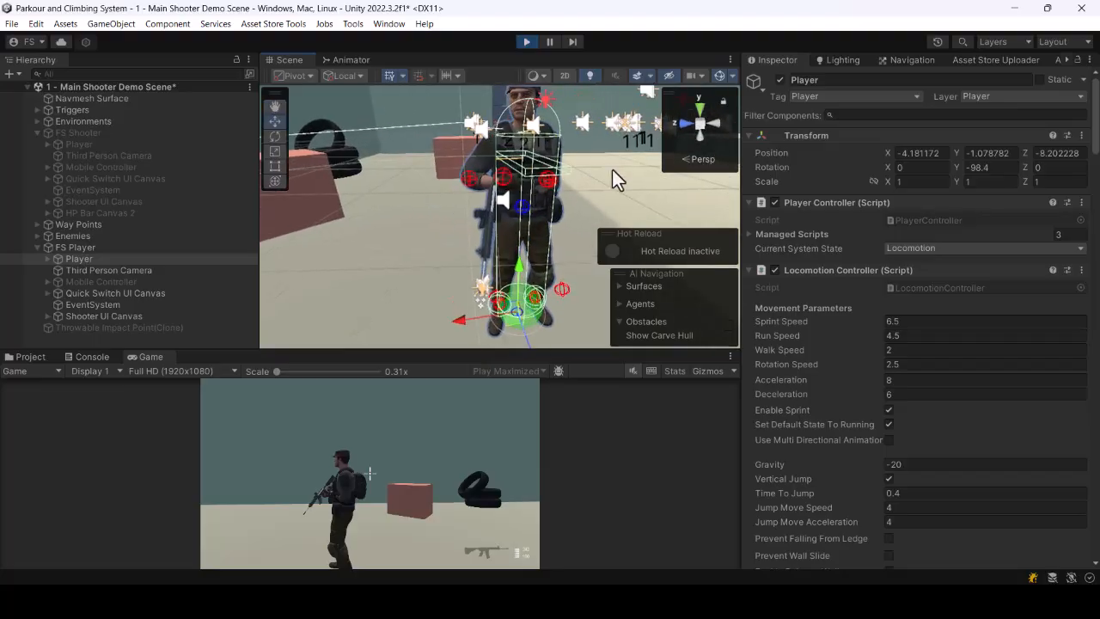
Step: Open the Item Equip And Attachment Setup tool and place its window clear of the character in the Scene view
{"action": "left_click", "coordinate": [353, 24]}
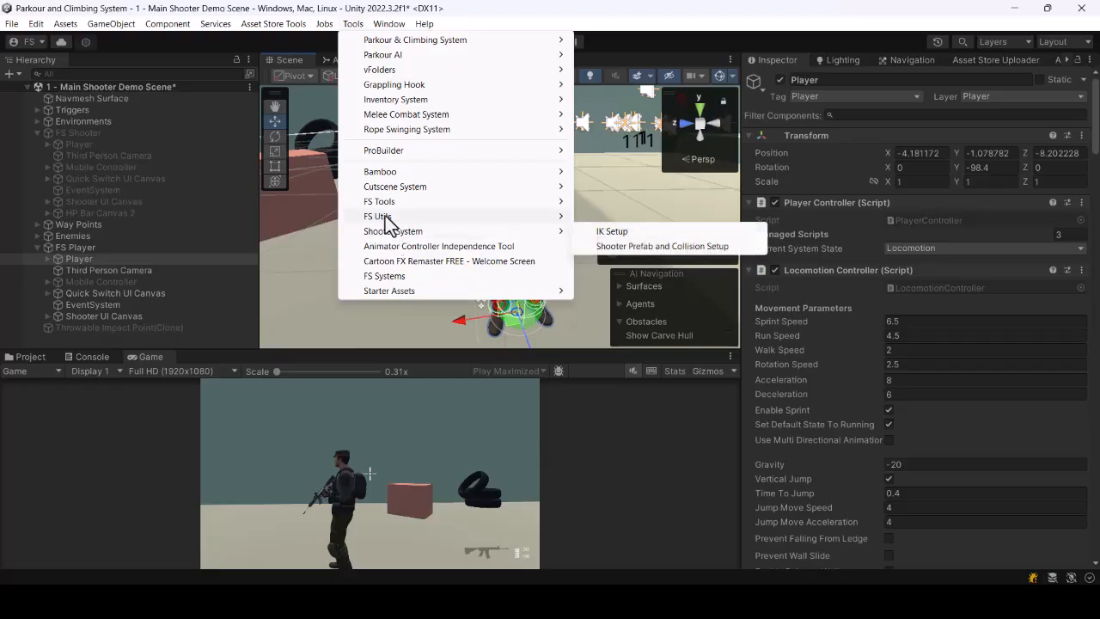
{"action": "mouse_move", "coordinate": [445, 207]}
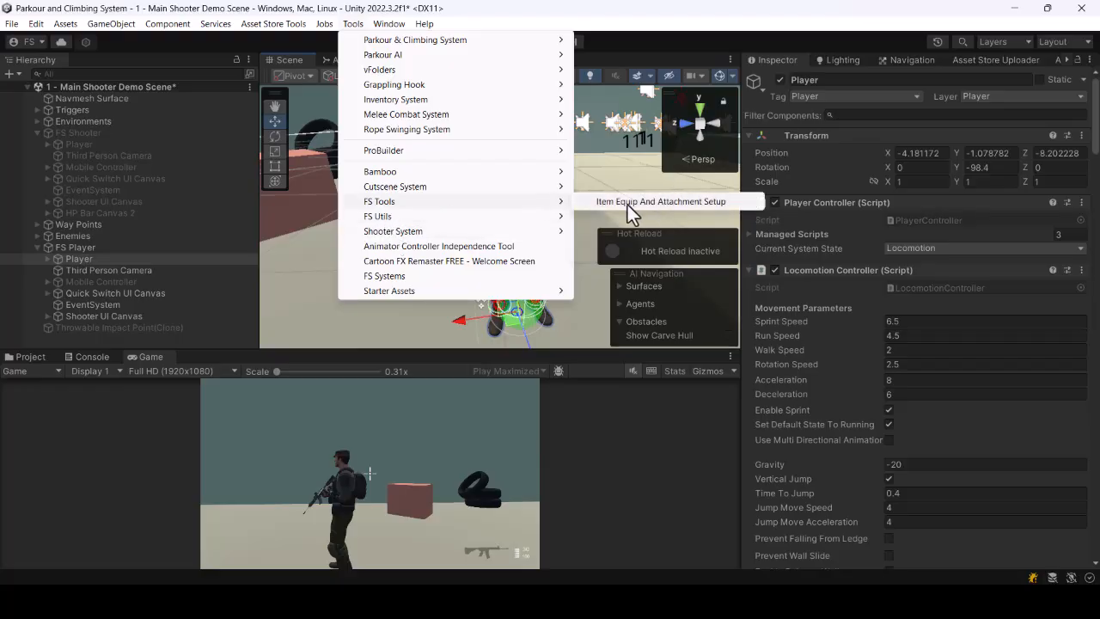
{"action": "left_click", "coordinate": [660, 204]}
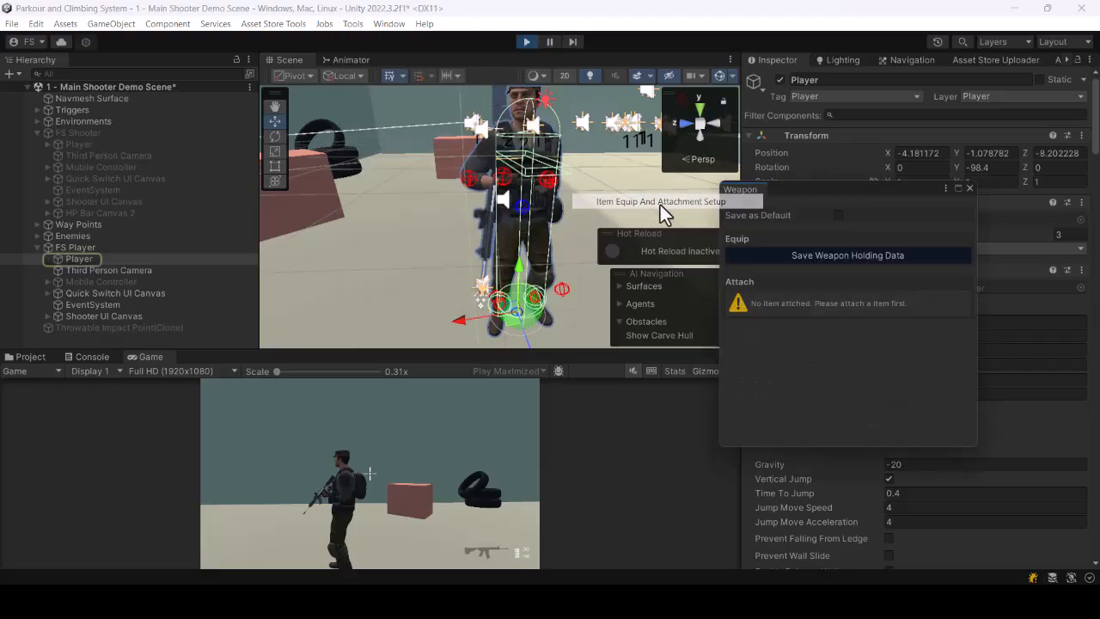
{"action": "left_click_drag", "start_coordinate": [815, 185], "coordinate": [490, 130]}
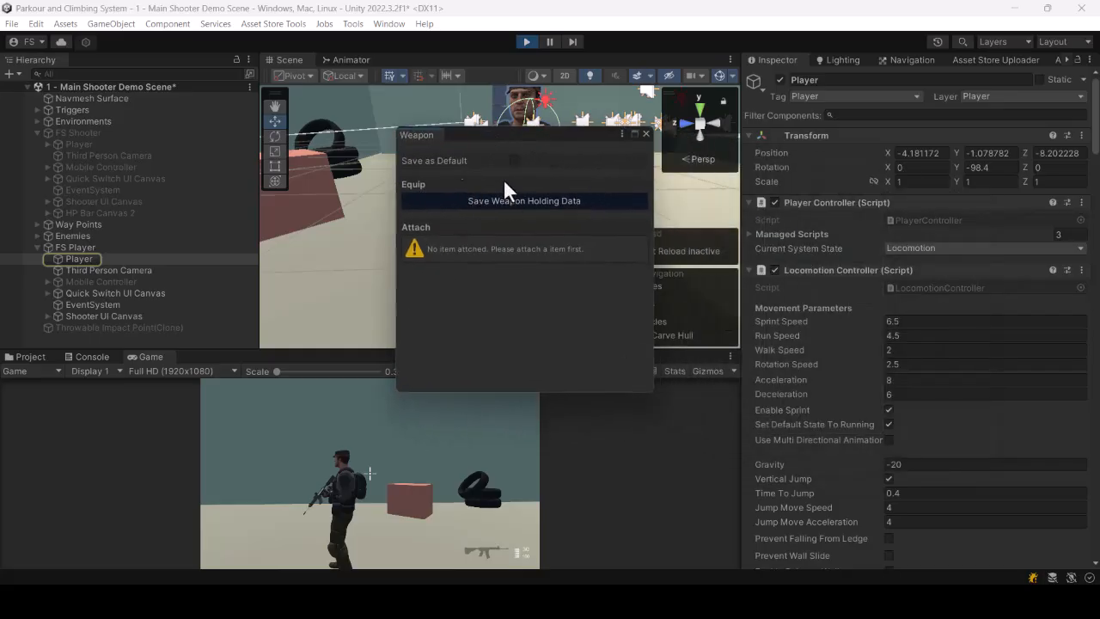
{"action": "left_click", "coordinate": [353, 24]}
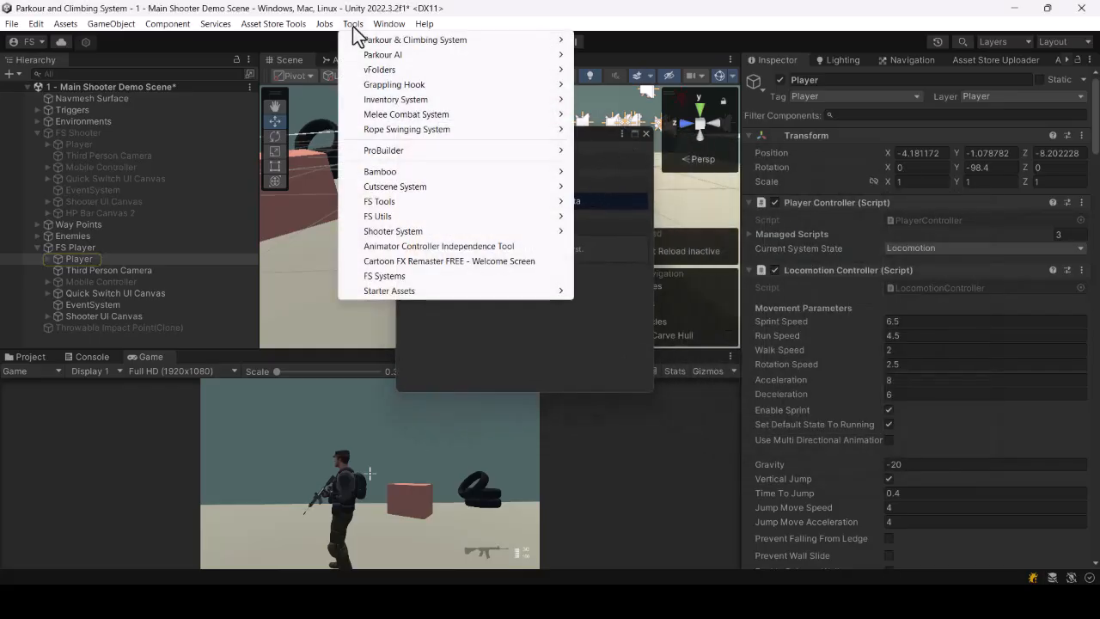
{"action": "mouse_move", "coordinate": [383, 207]}
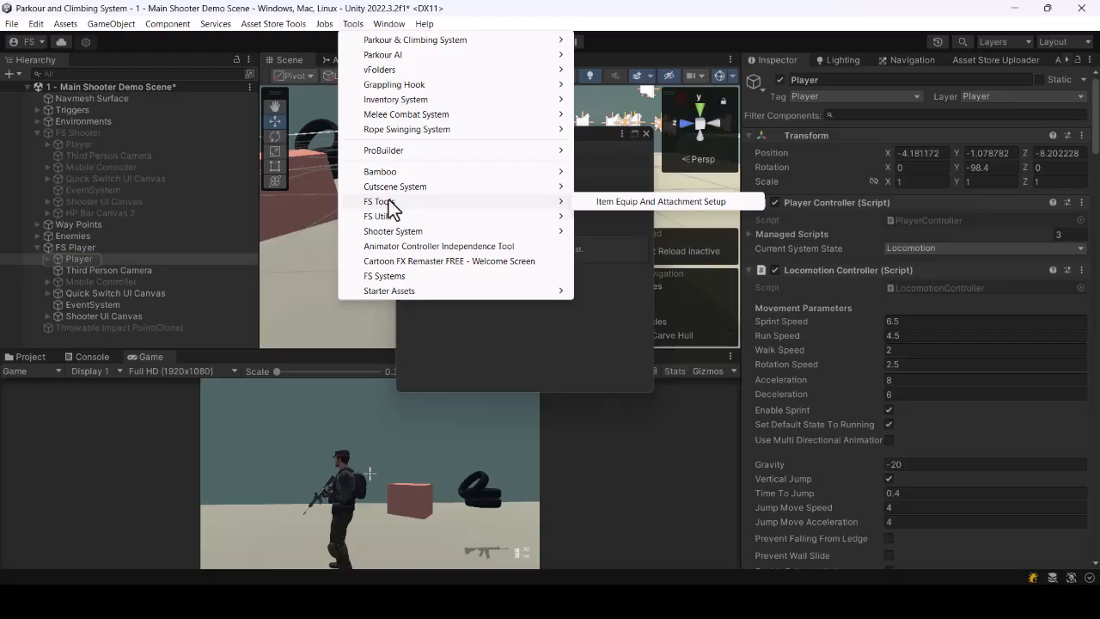
{"action": "left_click", "coordinate": [537, 317]}
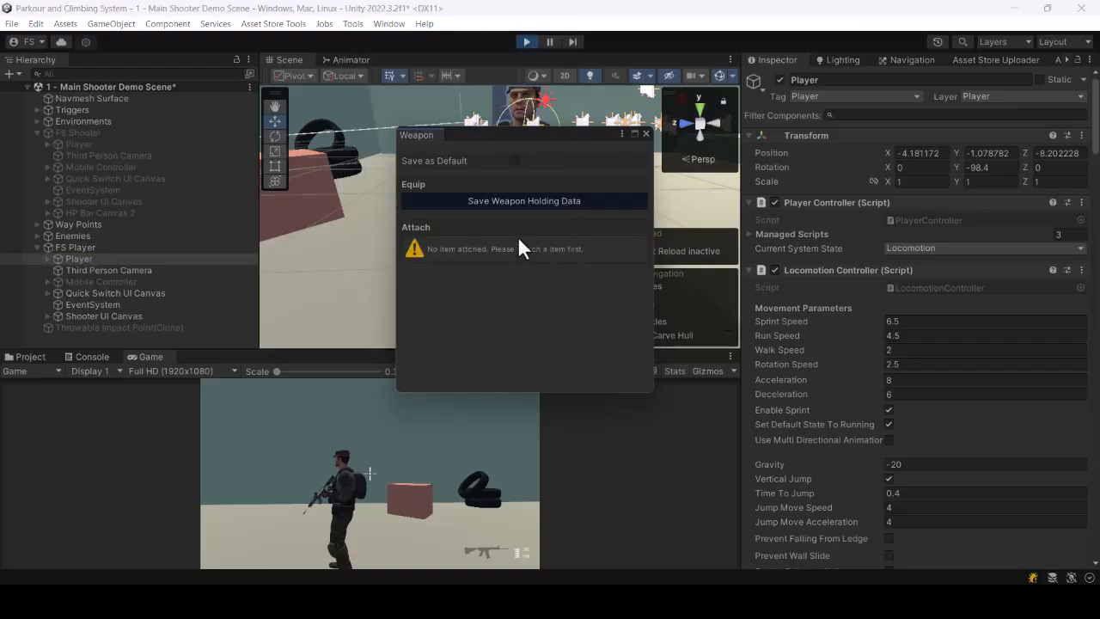
{"action": "left_click_drag", "start_coordinate": [581, 137], "coordinate": [895, 128]}
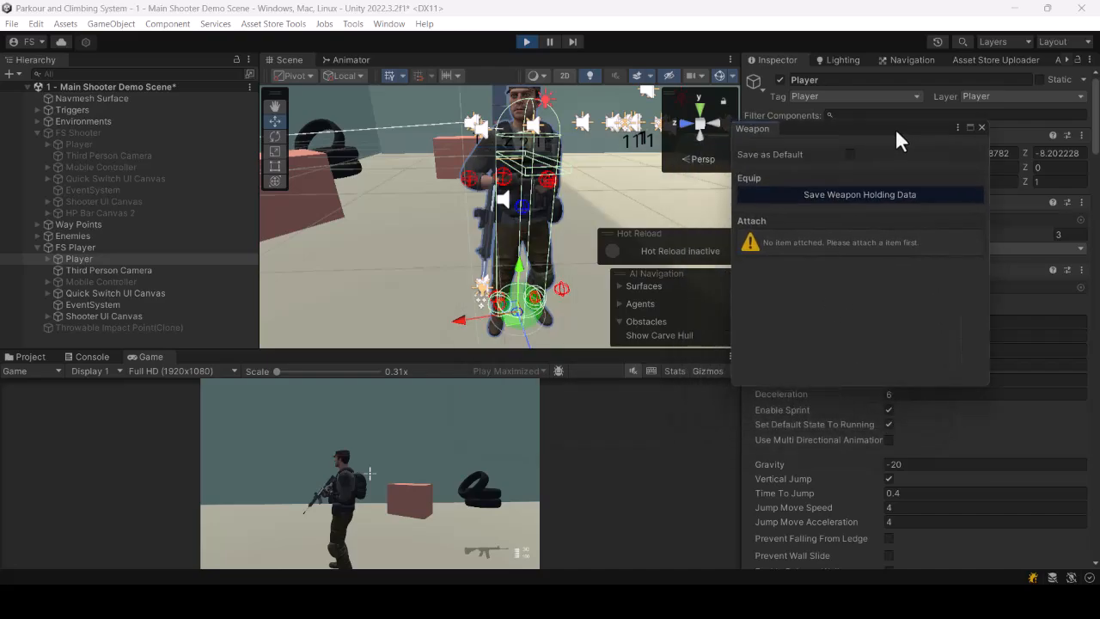
Step: Select the root M4 16(Clone) weapon object held in the character's right hand and frame it from the front
{"action": "left_click", "coordinate": [487, 219]}
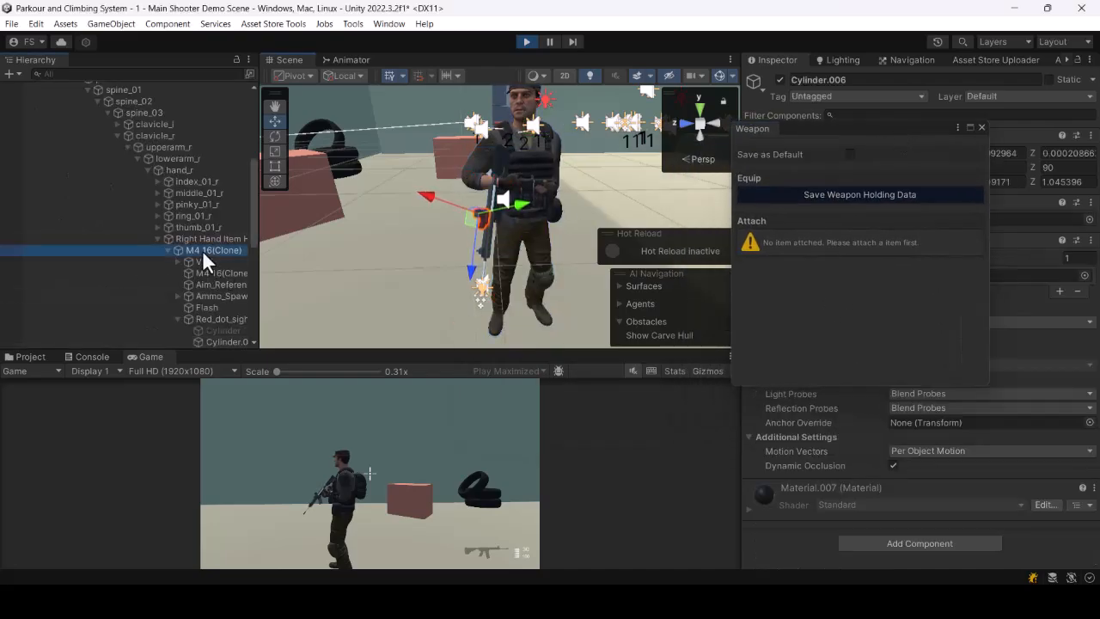
{"action": "left_click", "coordinate": [203, 250]}
{"action": "key", "text": "w"}
{"action": "right_click_drag", "start_coordinate": [592, 246], "coordinate": [531, 223]}
{"action": "key", "text": "d"}
{"action": "key", "text": "s"}
{"action": "key", "text": "a"}
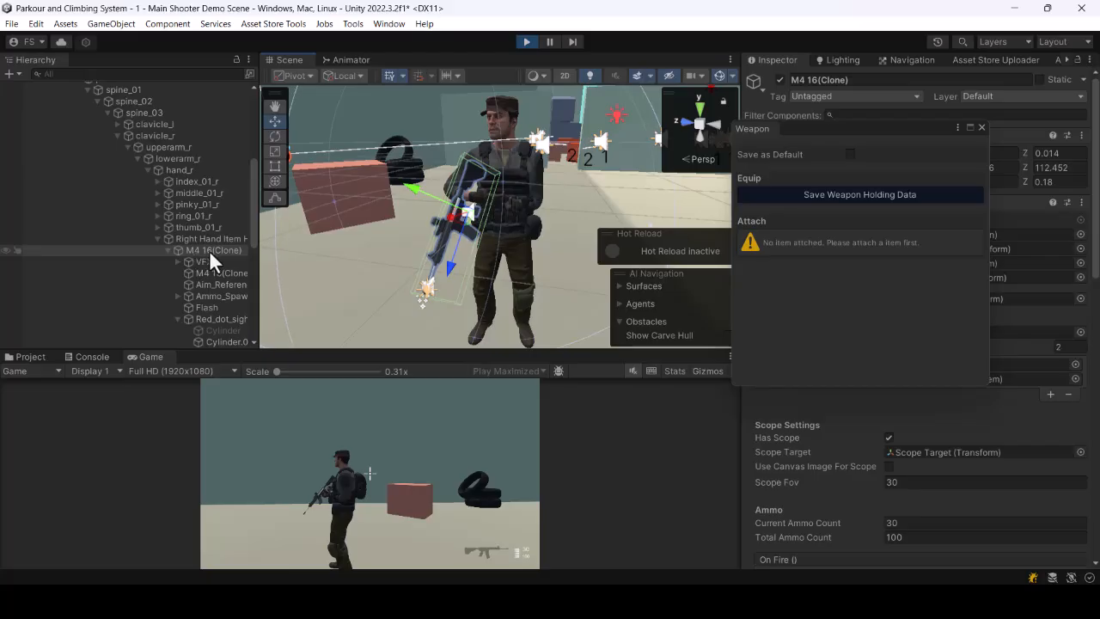
{"action": "left_click", "coordinate": [227, 273]}
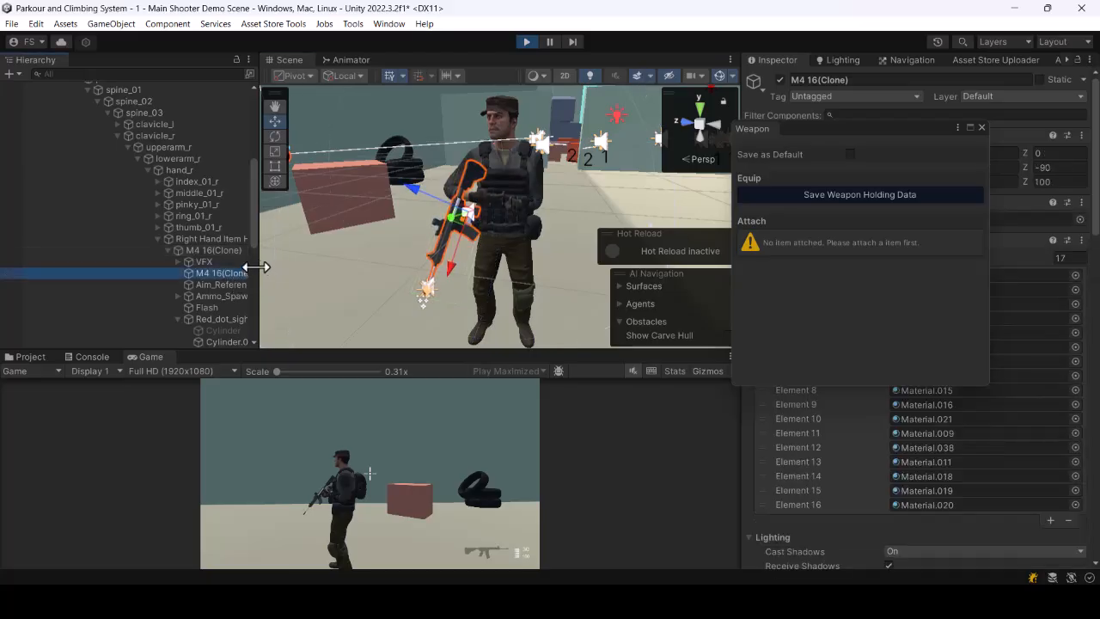
{"action": "left_click", "coordinate": [204, 249]}
{"action": "right_click_drag", "start_coordinate": [537, 199], "coordinate": [537, 226]}
{"action": "key", "text": "w"}
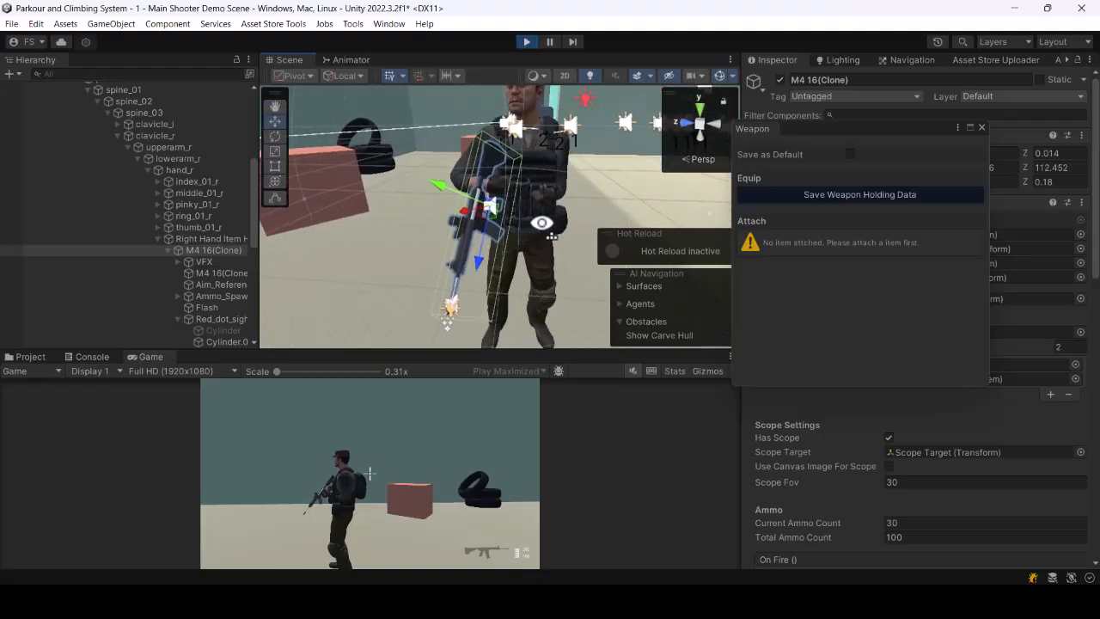
Step: Rotate the M4 16 from its downward hang so that it lies across the character's chest
{"action": "key", "text": "e"}
{"action": "left_click_drag", "start_coordinate": [495, 248], "coordinate": [620, 157]}
{"action": "right_click_drag", "start_coordinate": [490, 177], "coordinate": [482, 166]}
{"action": "left_click_drag", "start_coordinate": [481, 168], "coordinate": [580, 191]}
{"action": "key", "text": "w"}
{"action": "right_click_drag", "start_coordinate": [611, 211], "coordinate": [595, 184]}
{"action": "key", "text": "d"}
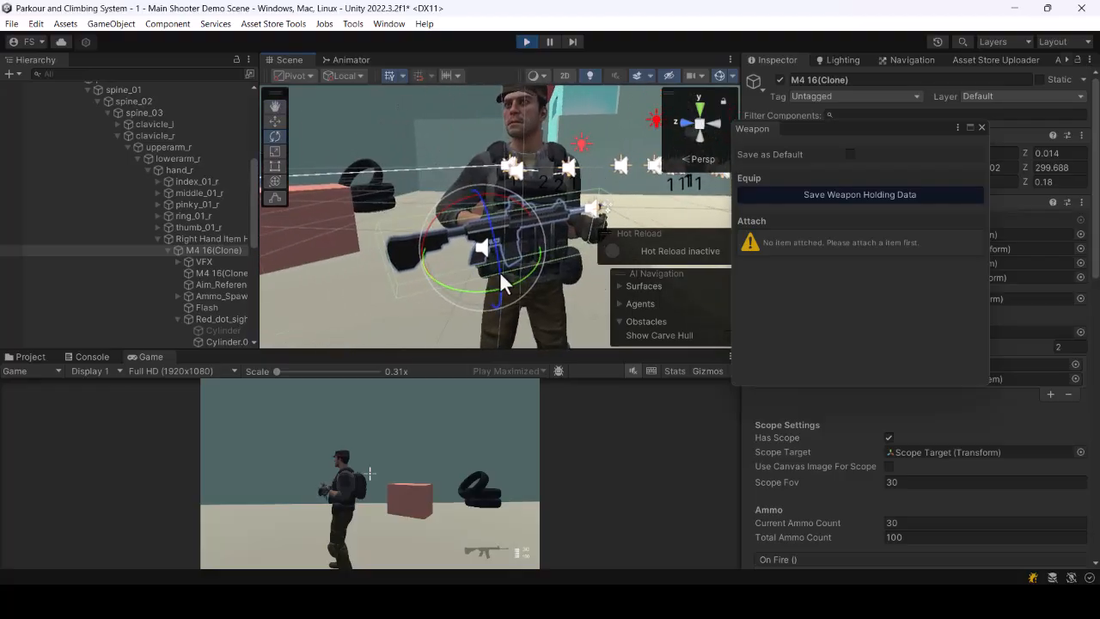
{"action": "left_click_drag", "start_coordinate": [507, 280], "coordinate": [542, 235]}
Step: Shift the rifle's grip into the right hand and level the barrel toward the supporting hand
{"action": "mouse_move", "coordinate": [590, 155]}
{"action": "right_mouse_down"}
{"action": "mouse_move", "coordinate": [630, 101]}
{"action": "mouse_move", "coordinate": [619, 174]}
{"action": "mouse_move", "coordinate": [493, 220]}
{"action": "right_mouse_up"}
{"action": "key", "text": "w"}
{"action": "key", "text": "w"}
{"action": "left_click", "coordinate": [492, 218]}
{"action": "left_click", "coordinate": [213, 251]}
{"action": "left_click_drag", "start_coordinate": [433, 231], "coordinate": [456, 228]}
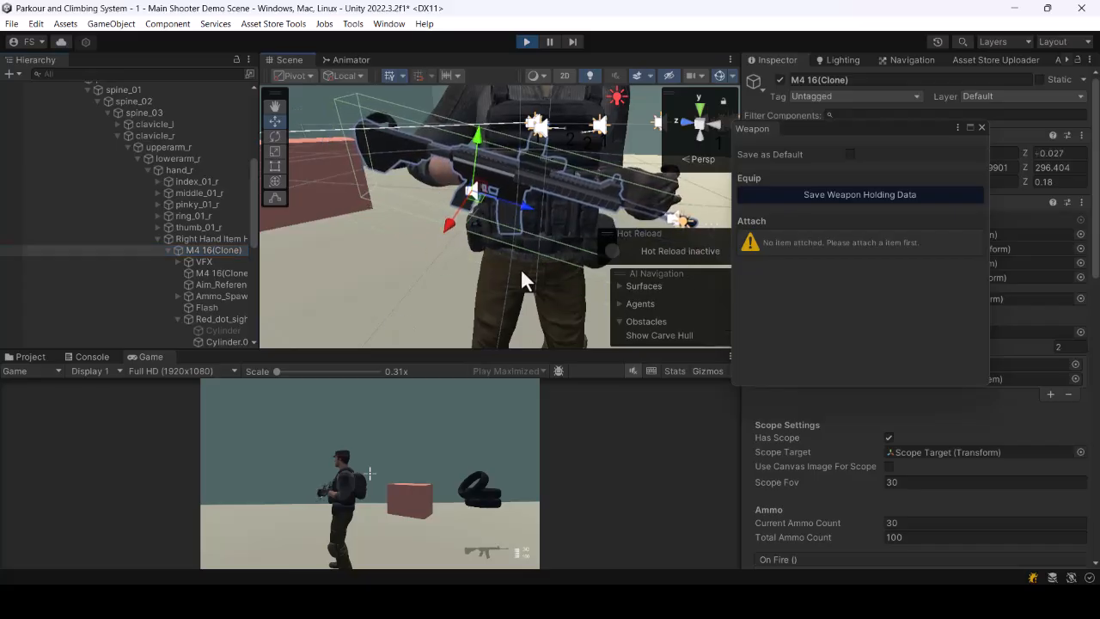
{"action": "key", "text": "e"}
{"action": "left_click_drag", "start_coordinate": [518, 188], "coordinate": [564, 190]}
{"action": "key", "text": "w"}
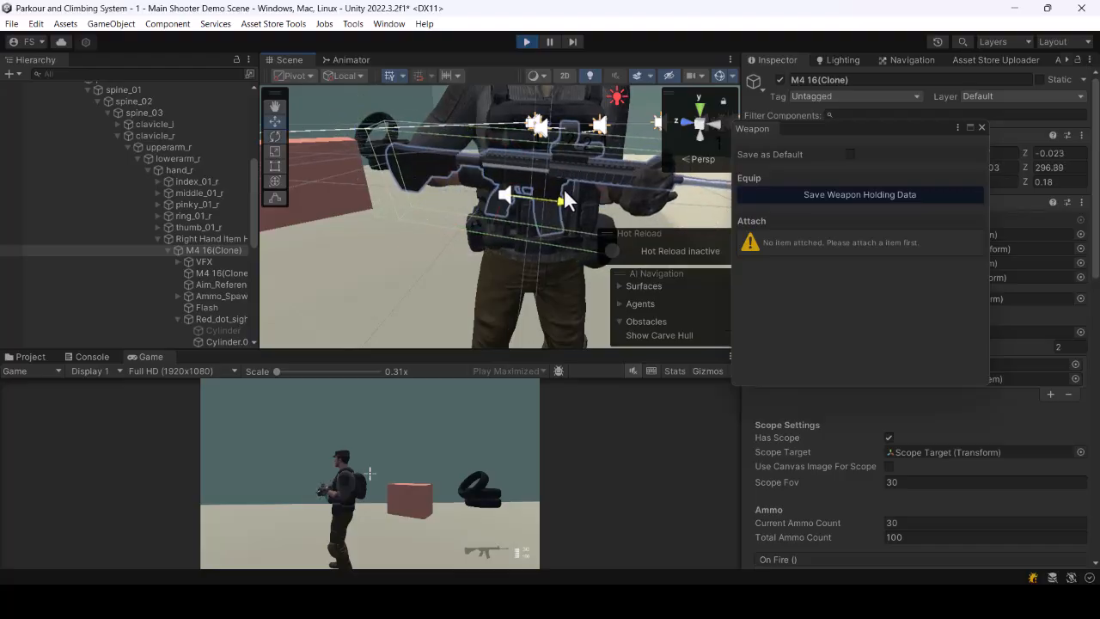
Step: Focus on the rifle, raise it slightly and readjust its tilt and placement against the hands
{"action": "key", "text": "f"}
{"action": "scroll", "coordinate": [507, 177], "scroll_direction": "down", "scroll_amount": 5}
{"action": "left_click_drag", "start_coordinate": [504, 172], "coordinate": [503, 158]}
{"action": "left_click_drag", "start_coordinate": [503, 158], "coordinate": [978, 241], "text": "alt"}
{"action": "key", "text": "e"}
{"action": "left_click_drag", "start_coordinate": [508, 250], "coordinate": [453, 168]}
{"action": "key", "text": "w"}
{"action": "left_click_drag", "start_coordinate": [423, 203], "coordinate": [774, 111]}
{"action": "right_click_drag", "start_coordinate": [773, 111], "coordinate": [775, 117]}
{"action": "key", "text": "s"}
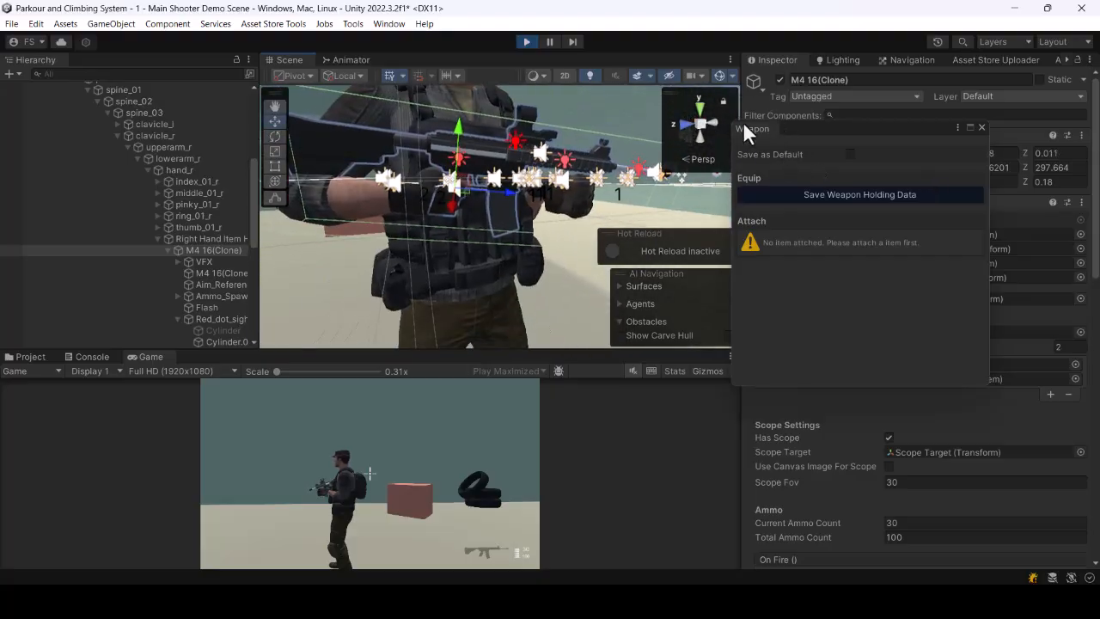
Step: Fine-tune the rifle's hold to about position 0.117, -0.044, -0.033 and rotation -167.5, -92.4, 297.1
{"action": "left_click_drag", "start_coordinate": [457, 134], "coordinate": [458, 137]}
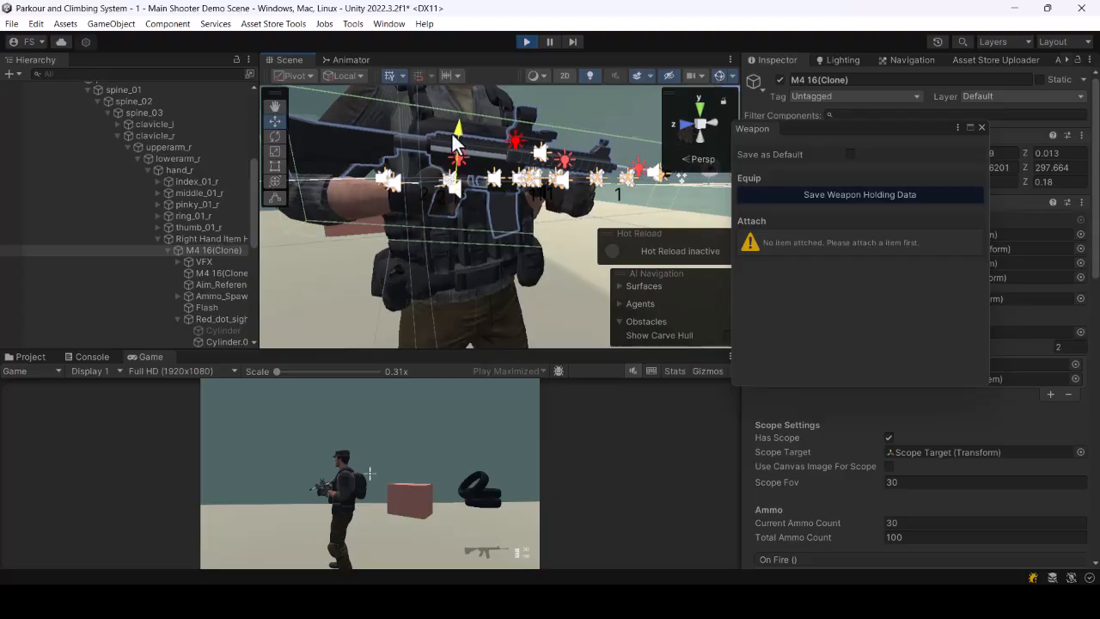
{"action": "left_click", "coordinate": [719, 77]}
{"action": "mouse_move", "coordinate": [508, 192]}
{"action": "left_mouse_down"}
{"action": "mouse_move", "coordinate": [496, 195]}
{"action": "mouse_move", "coordinate": [510, 196]}
{"action": "left_mouse_up"}
{"action": "right_click_drag", "start_coordinate": [511, 199], "coordinate": [290, 193]}
{"action": "key", "text": "d"}
{"action": "right_click_drag", "start_coordinate": [539, 205], "coordinate": [679, 269]}
{"action": "key", "text": "e"}
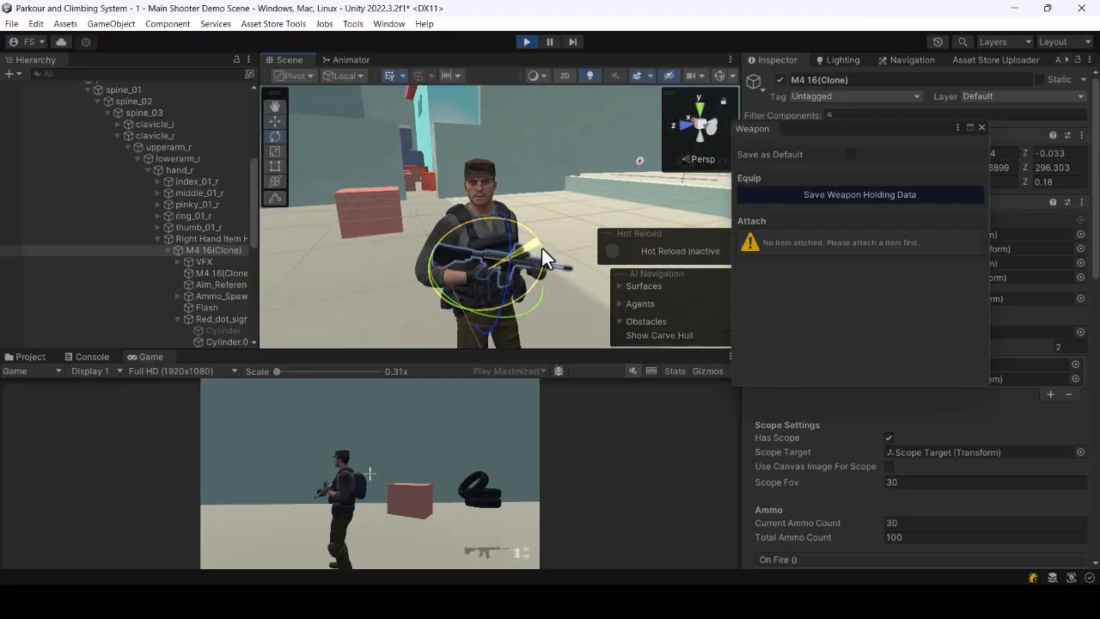
{"action": "key", "text": "w"}
{"action": "right_click_drag", "start_coordinate": [539, 245], "coordinate": [538, 196]}
{"action": "key", "text": "s"}
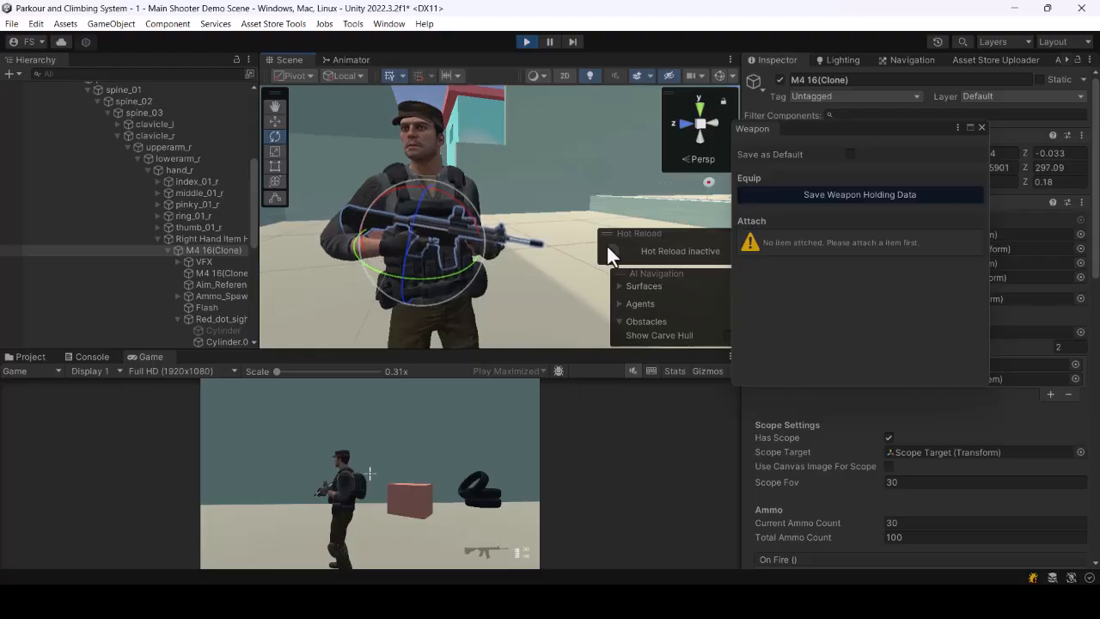
Step: Save the weapon holding data for the M4 16 and close the item equip tool
{"action": "left_click_drag", "start_coordinate": [604, 218], "coordinate": [666, 219], "text": "alt"}
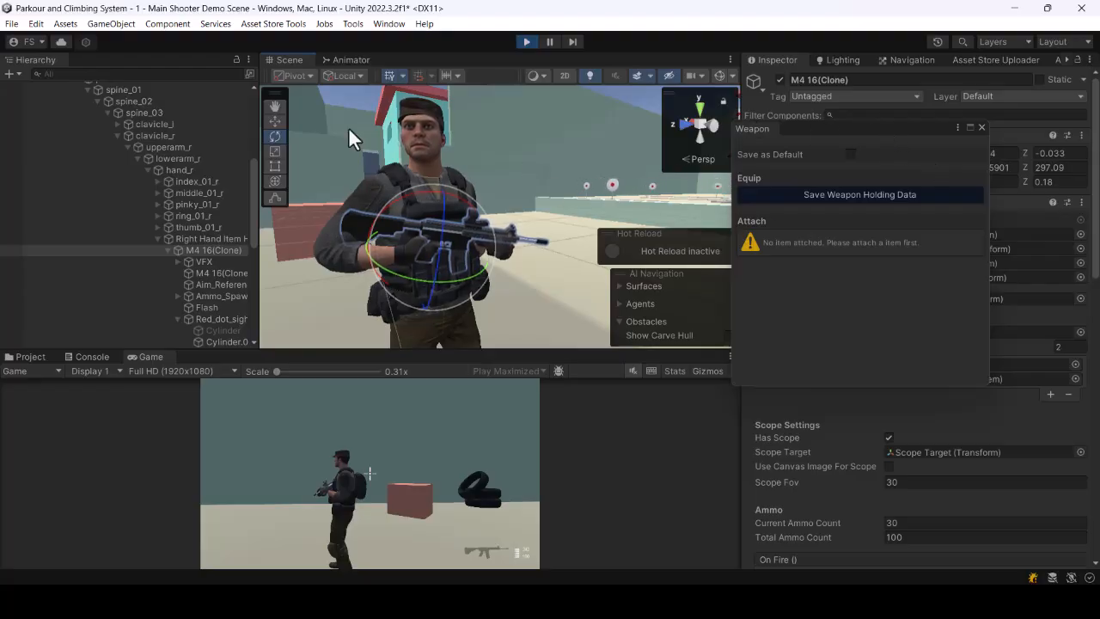
{"action": "left_click", "coordinate": [847, 194]}
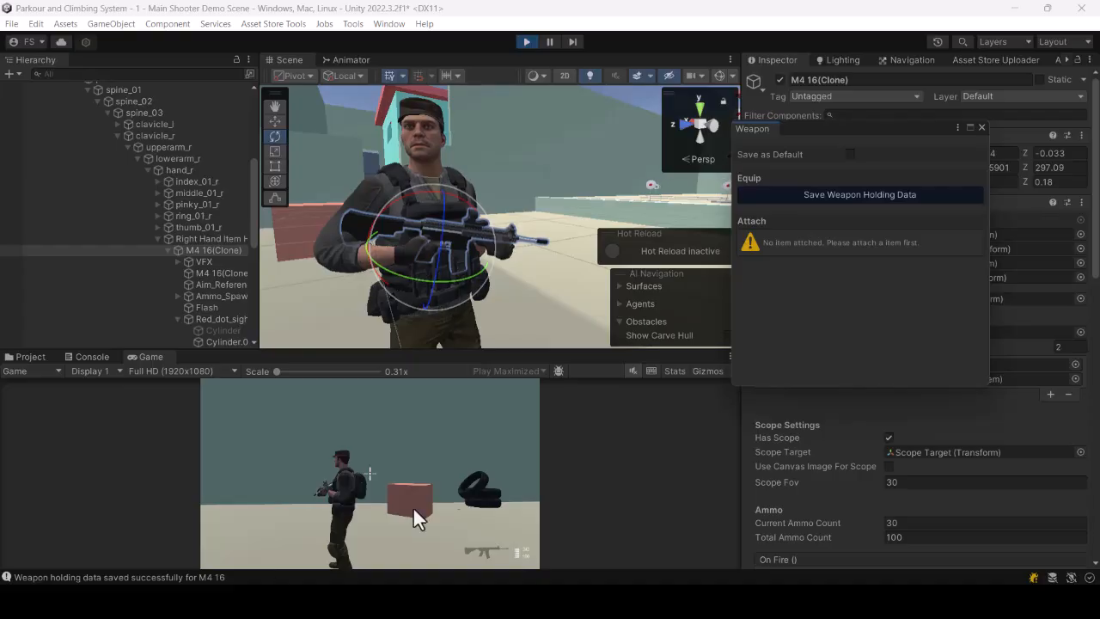
{"action": "left_click", "coordinate": [982, 128]}
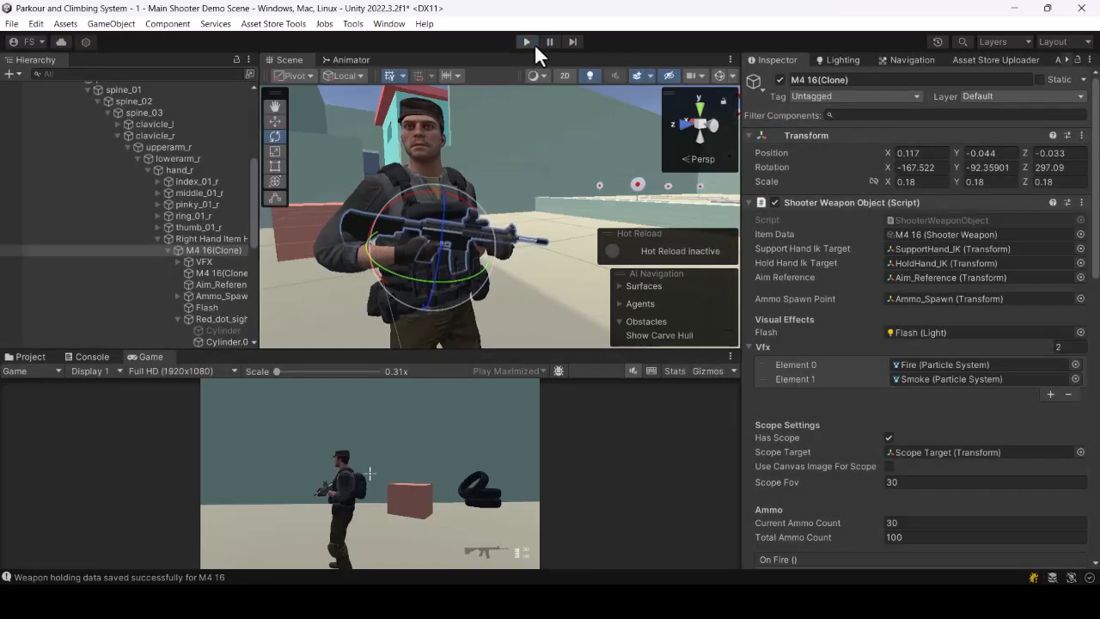
Step: Restart play mode to test the saved rifle hold and exit the maximized Game view
{"action": "left_click", "coordinate": [526, 42]}
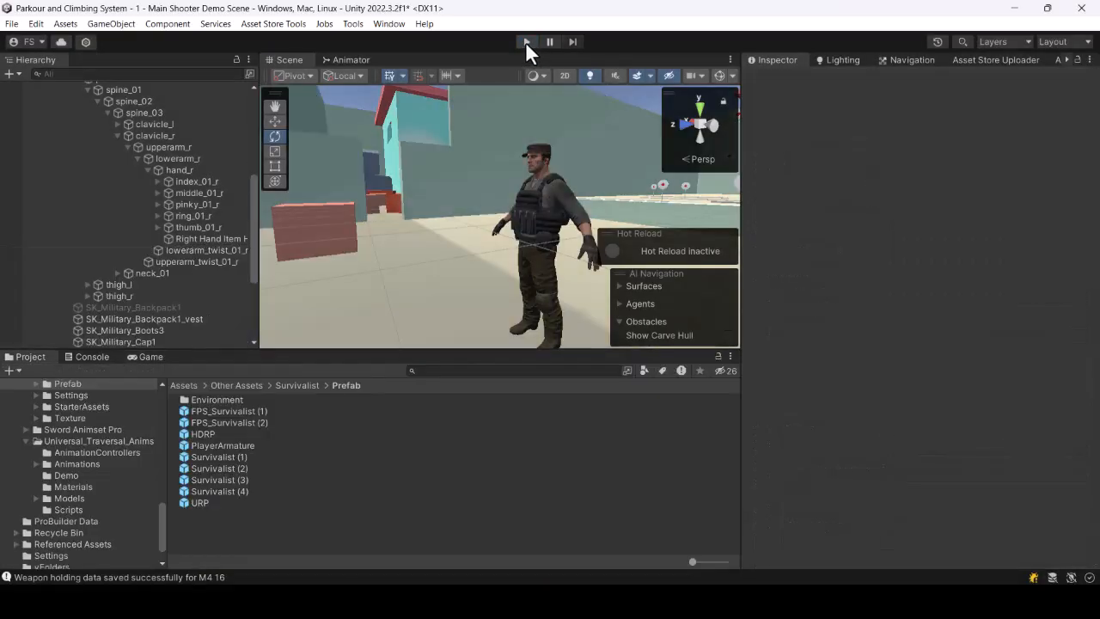
{"action": "left_click", "coordinate": [526, 42]}
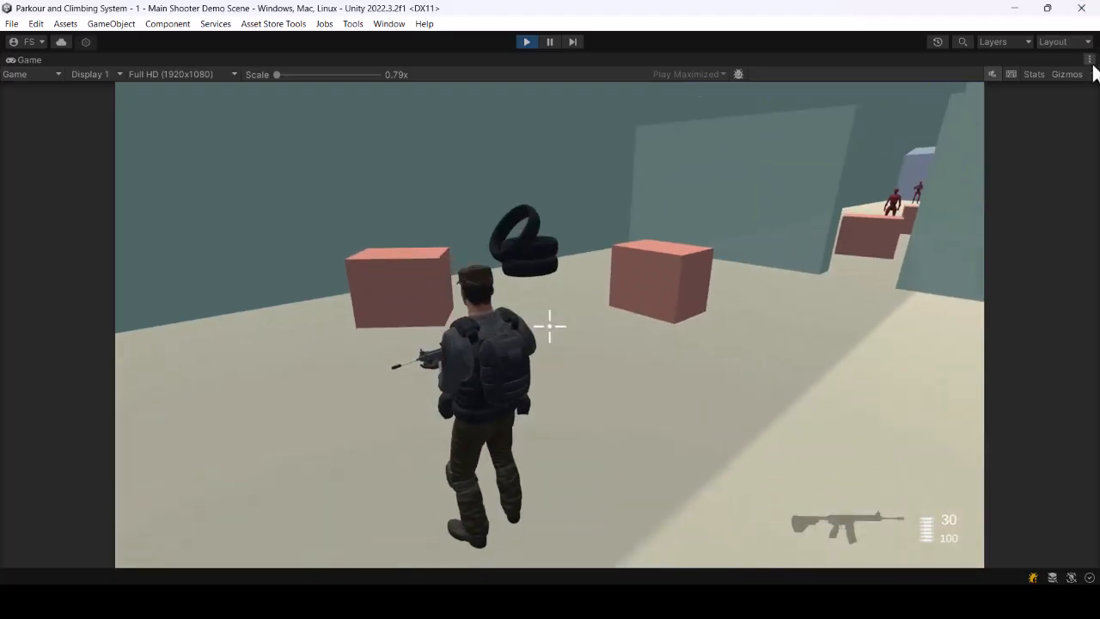
{"action": "left_click", "coordinate": [1089, 59]}
{"action": "left_click", "coordinate": [926, 108]}
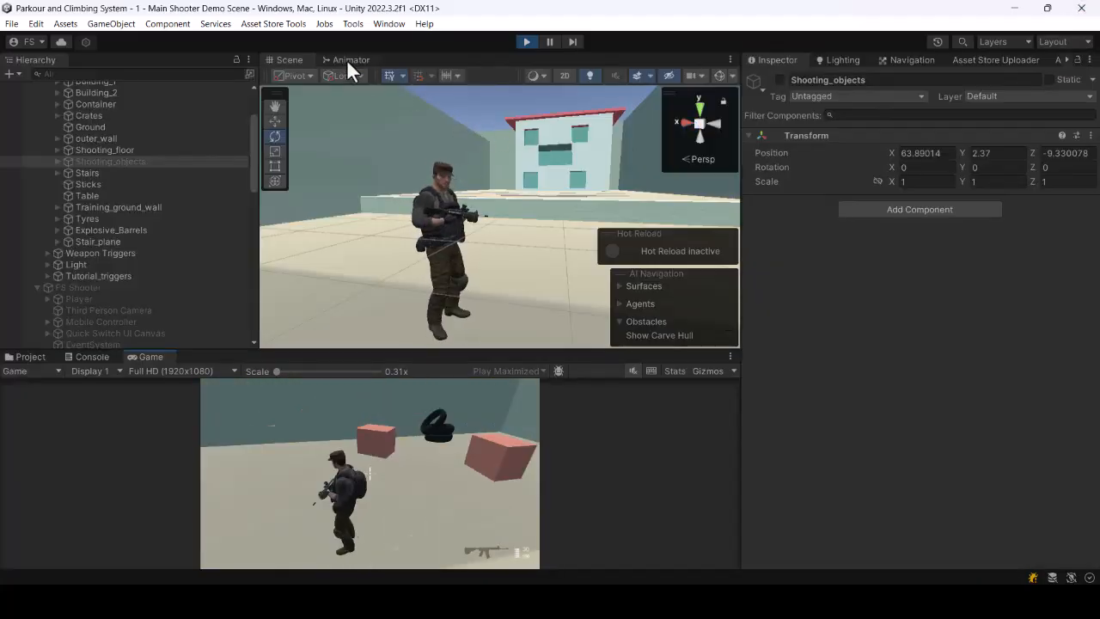
Step: Open the Shooter System's IK Setup tool and select the Player object under FS Player
{"action": "scroll", "coordinate": [129, 172], "scroll_direction": "up", "scroll_amount": 3}
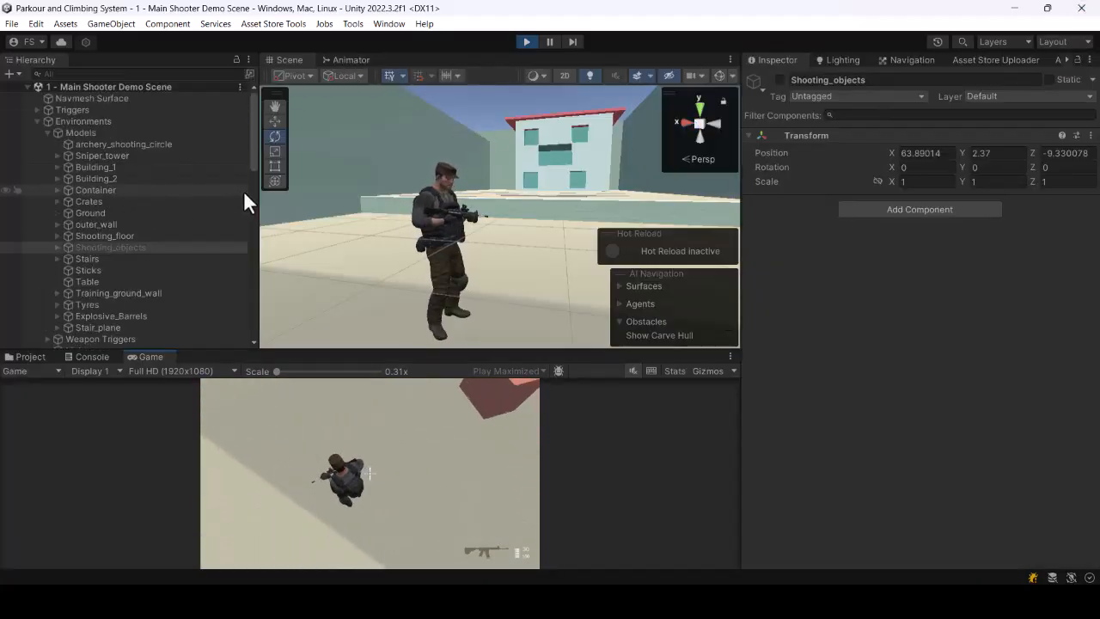
{"action": "left_click", "coordinate": [352, 23]}
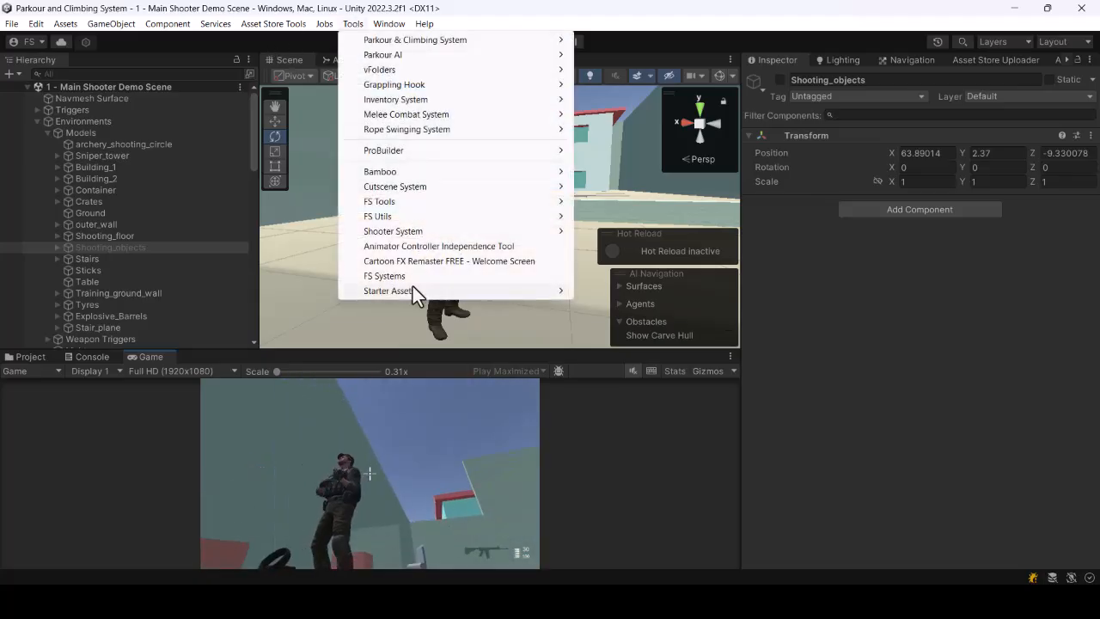
{"action": "mouse_move", "coordinate": [387, 232]}
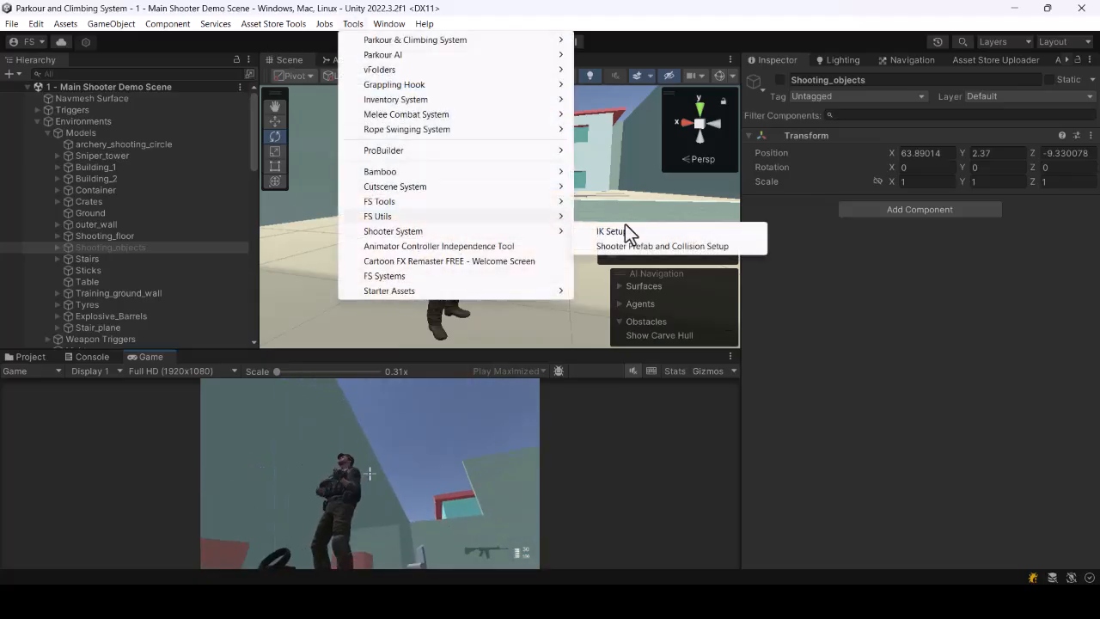
{"action": "left_click", "coordinate": [614, 231]}
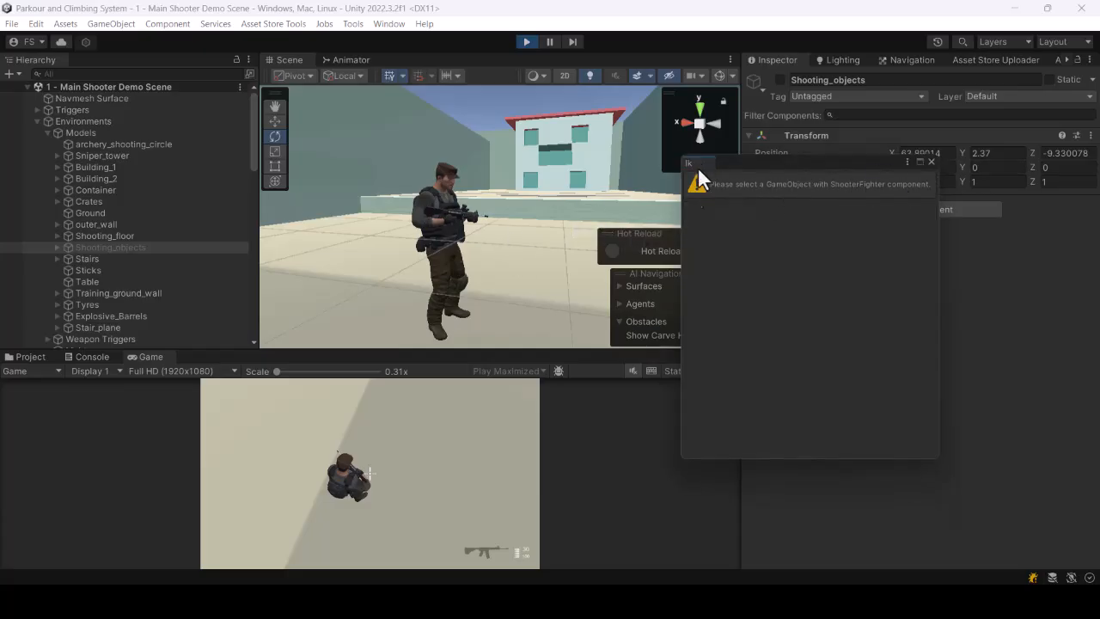
{"action": "scroll", "coordinate": [58, 285], "scroll_direction": "down", "scroll_amount": 1}
{"action": "scroll", "coordinate": [95, 240], "scroll_direction": "up", "scroll_amount": 1}
{"action": "left_click", "coordinate": [37, 121]}
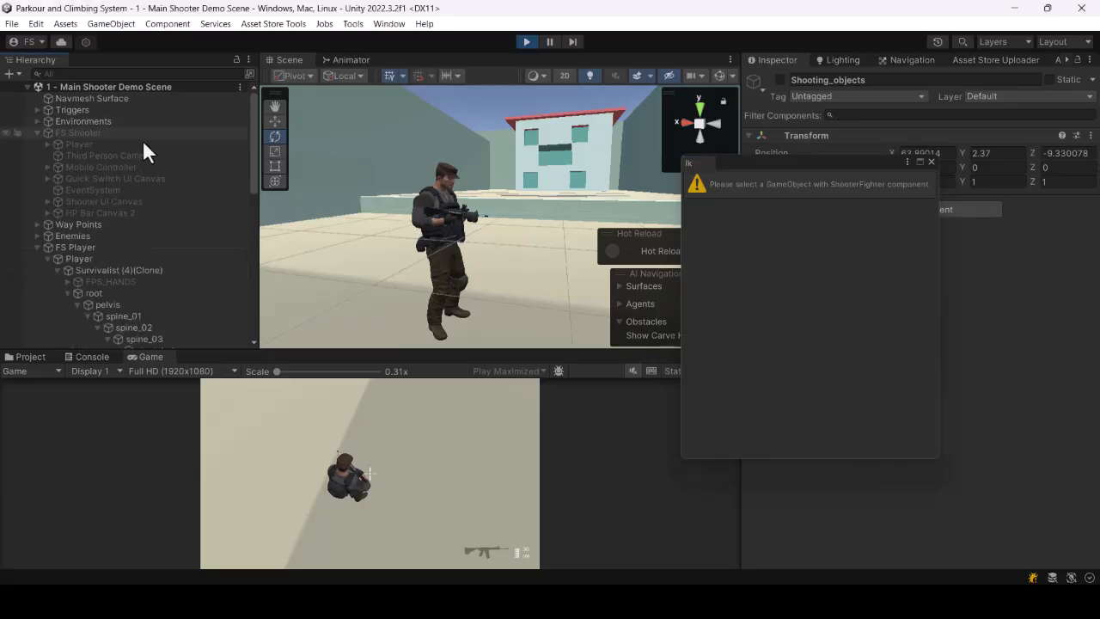
{"action": "left_click", "coordinate": [75, 258]}
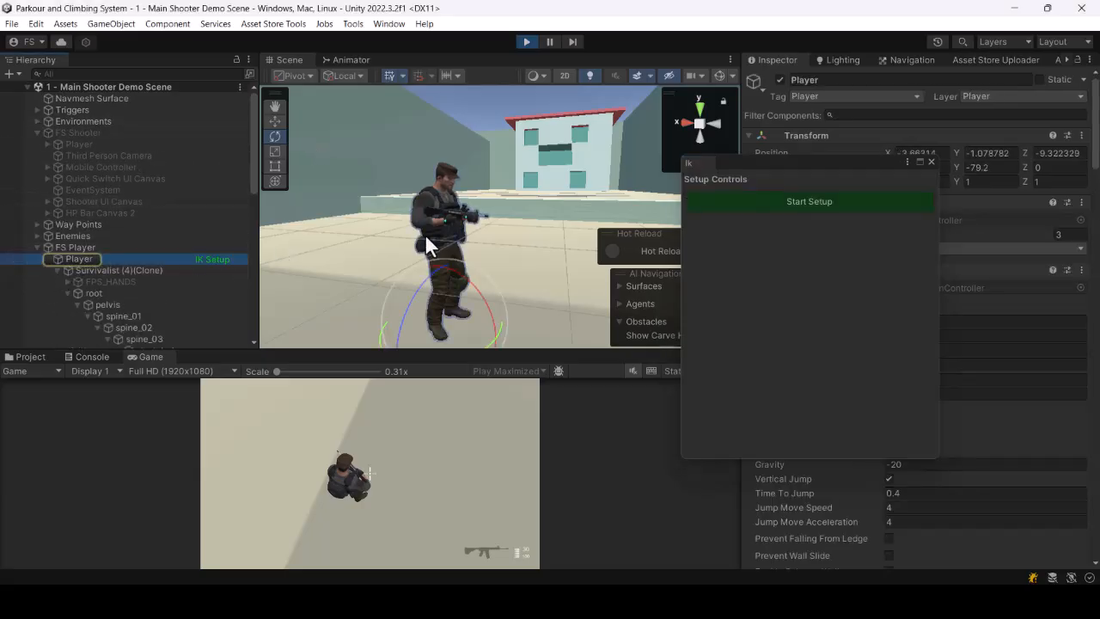
Step: Face the character in the Scene view and start the IK setup for the Player
{"action": "key", "text": "d"}
{"action": "right_click_drag", "start_coordinate": [471, 229], "coordinate": [211, 251]}
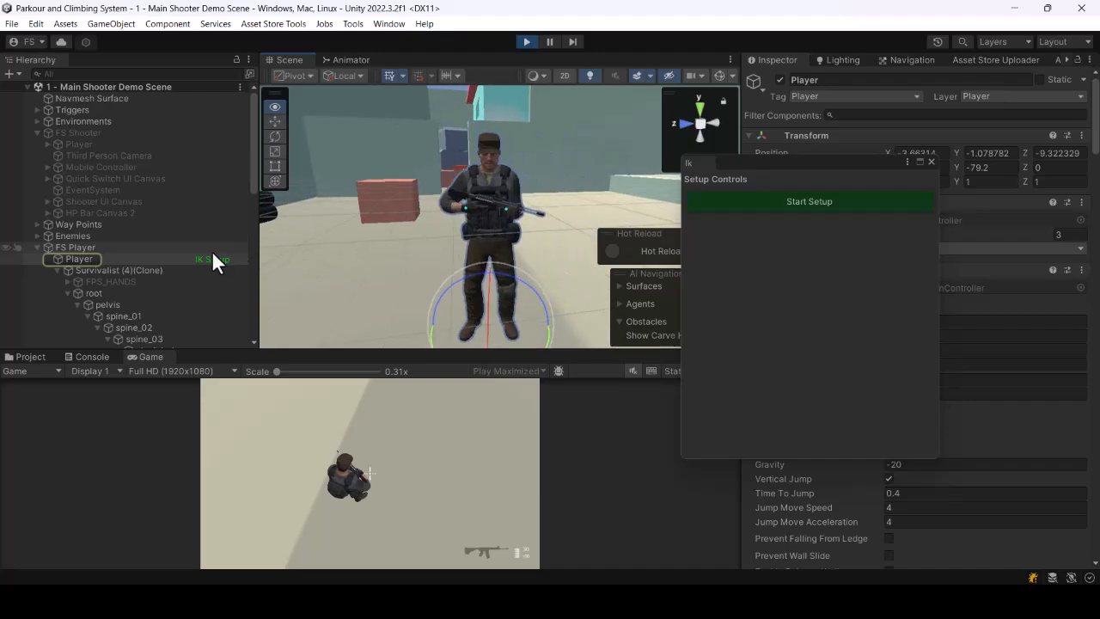
{"action": "left_click", "coordinate": [73, 260]}
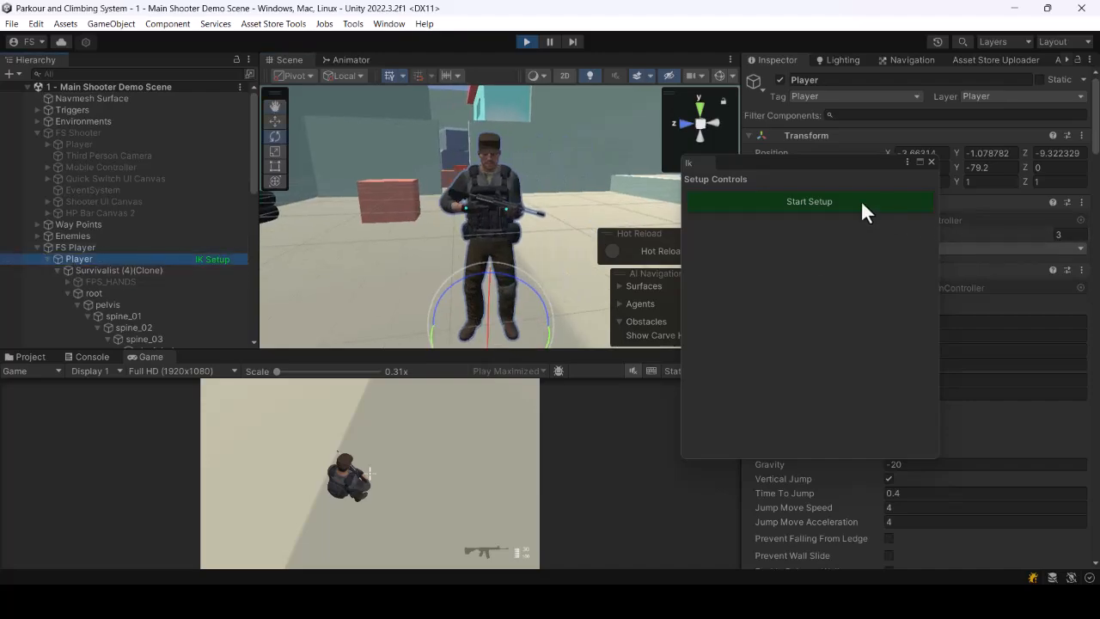
{"action": "left_click", "coordinate": [804, 201]}
Step: Select the HoldHand_IK target at the character's right hand and reposition it to adjust the idle rifle grip
{"action": "right_click_drag", "start_coordinate": [549, 234], "coordinate": [707, 187]}
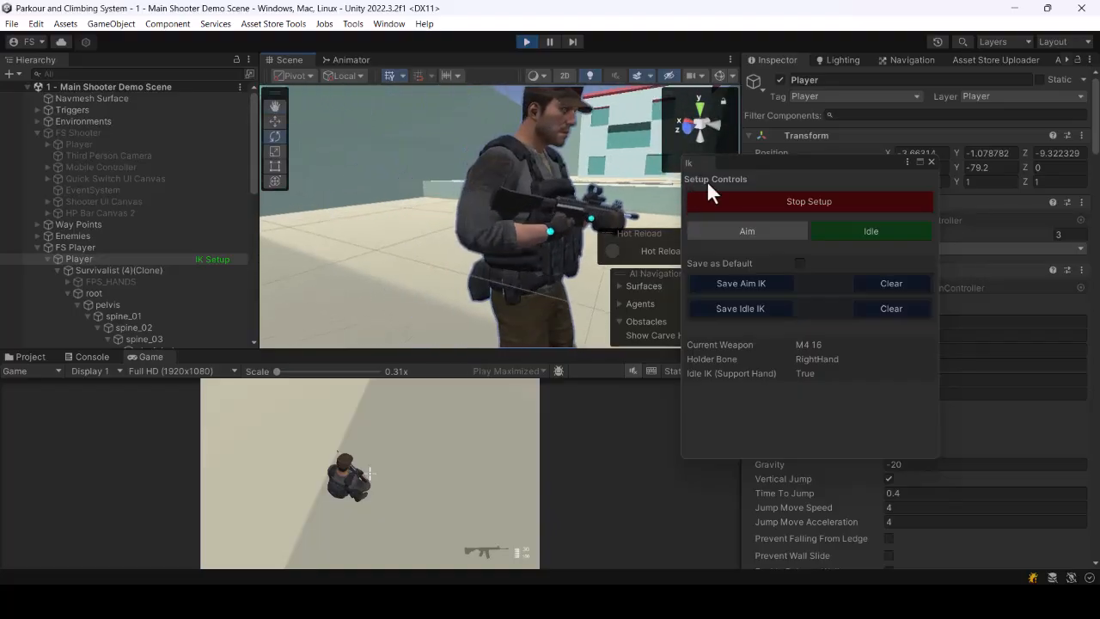
{"action": "left_click", "coordinate": [552, 230]}
{"action": "right_click_drag", "start_coordinate": [554, 230], "coordinate": [431, 232]}
{"action": "left_click", "coordinate": [429, 213]}
{"action": "right_click_drag", "start_coordinate": [536, 167], "coordinate": [537, 244]}
{"action": "left_click", "coordinate": [490, 191]}
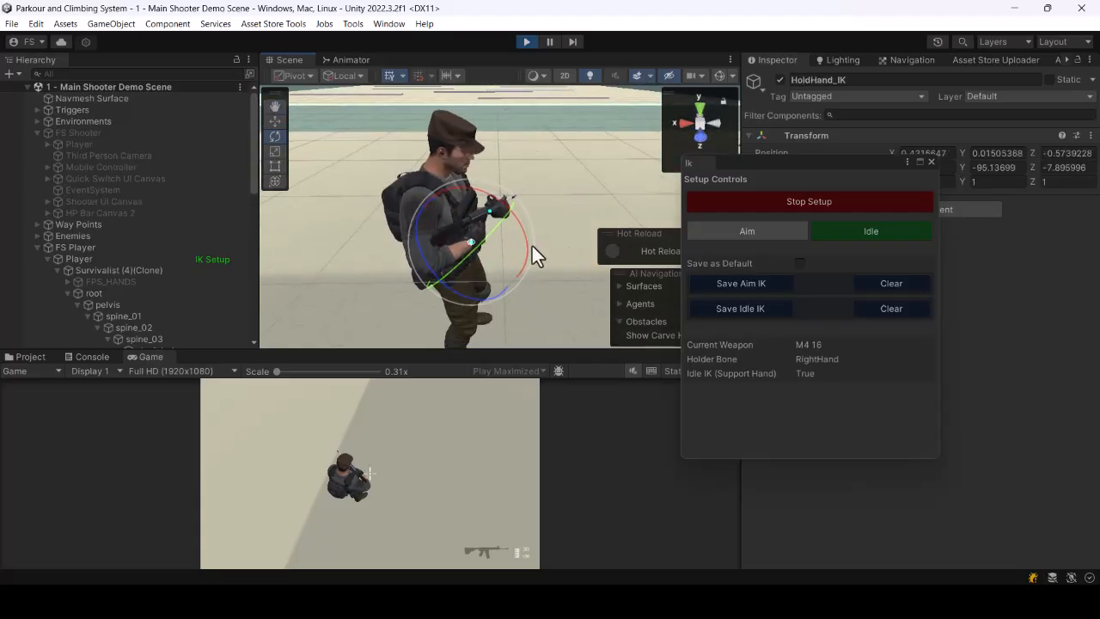
{"action": "key", "text": "w"}
{"action": "mouse_move", "coordinate": [496, 268]}
{"action": "left_mouse_down"}
{"action": "mouse_move", "coordinate": [506, 271]}
{"action": "mouse_move", "coordinate": [506, 253]}
{"action": "left_mouse_up"}
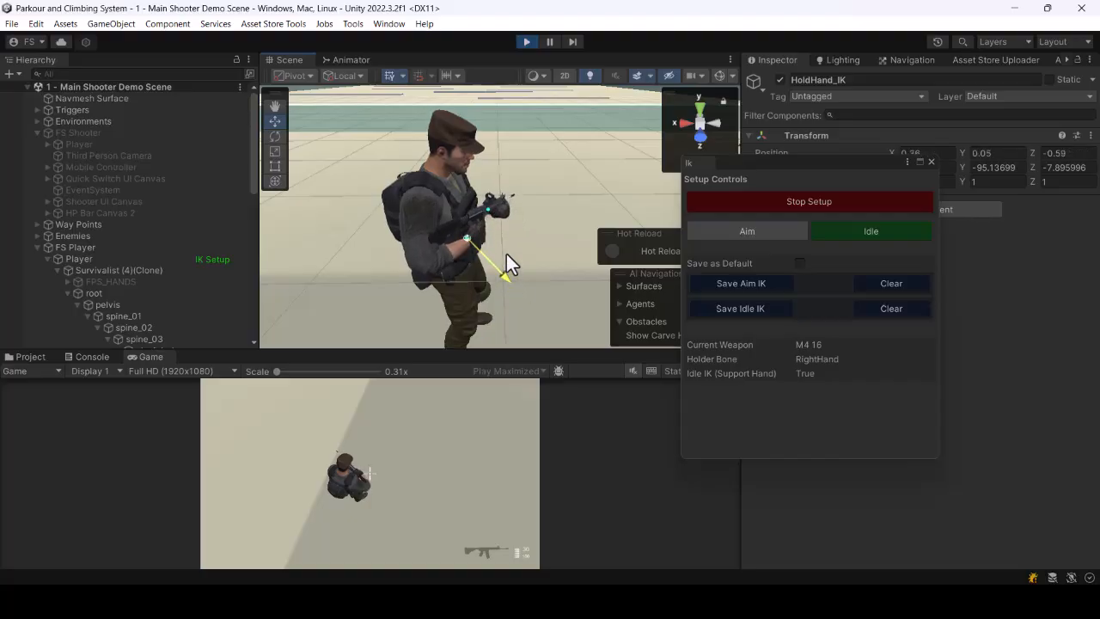
{"action": "left_click_drag", "start_coordinate": [473, 216], "coordinate": [266, 215]}
Step: Select the SupportHand_IK target at the front hand and rotate it to about 156 on Y and -46.5 on Z
{"action": "key", "text": "w"}
{"action": "right_click_drag", "start_coordinate": [267, 214], "coordinate": [251, 143]}
{"action": "key", "text": "w"}
{"action": "key", "text": "a"}
{"action": "key", "text": "d"}
{"action": "key", "text": "s"}
{"action": "right_click_drag", "start_coordinate": [514, 201], "coordinate": [511, 200]}
{"action": "scroll", "coordinate": [511, 199], "scroll_direction": "up", "scroll_amount": 4}
{"action": "left_click", "coordinate": [537, 254]}
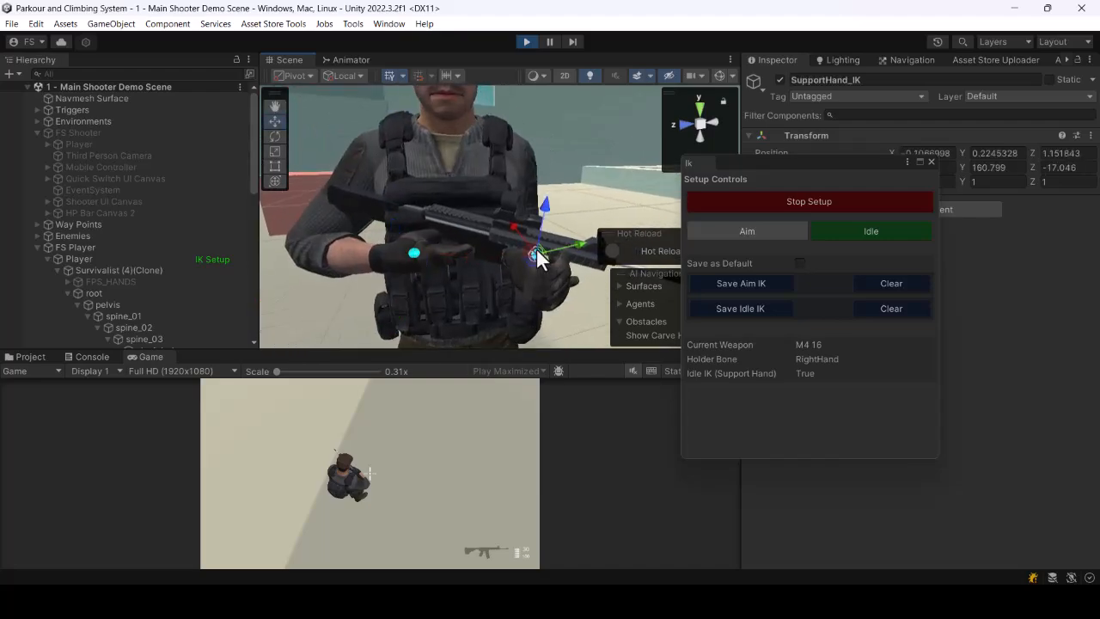
{"action": "key", "text": "e"}
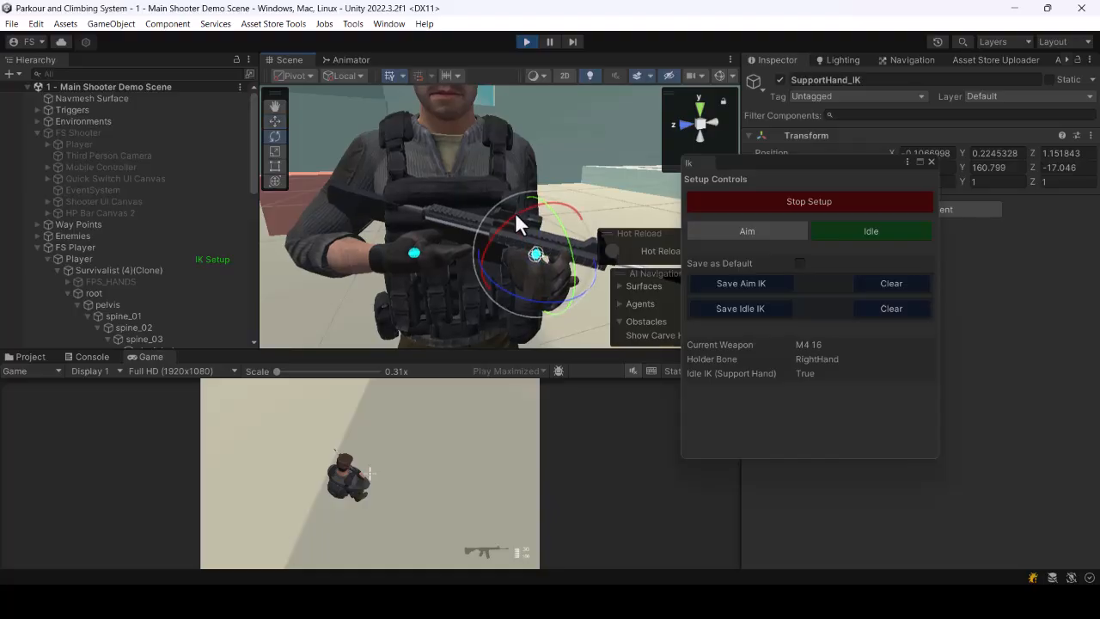
{"action": "key", "text": "d"}
{"action": "right_click_drag", "start_coordinate": [572, 249], "coordinate": [577, 250]}
{"action": "key", "text": "a"}
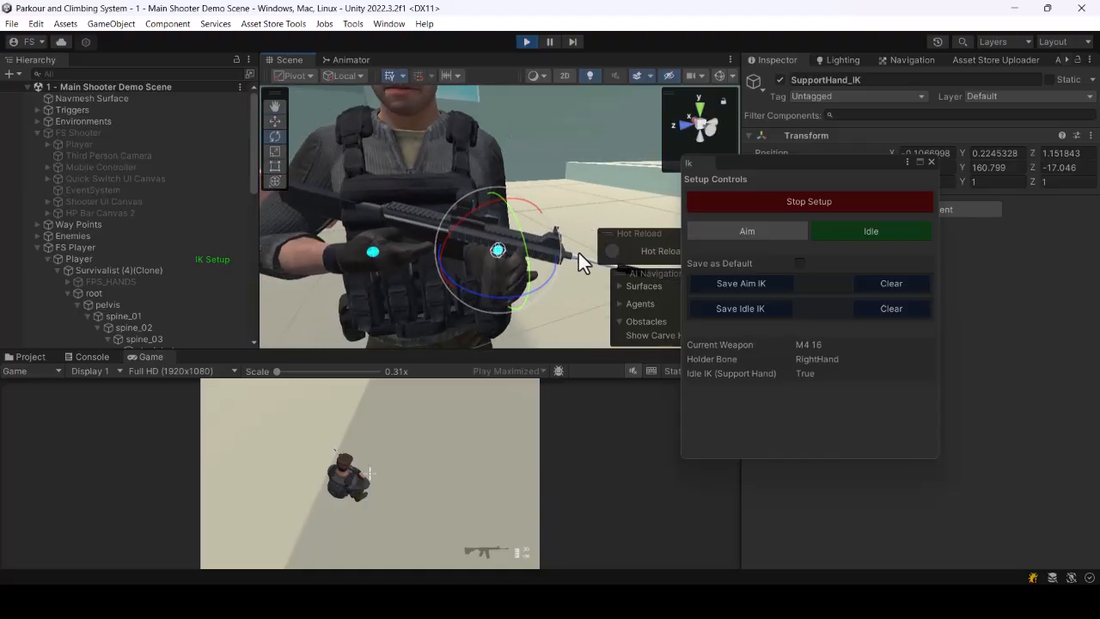
{"action": "left_click_drag", "start_coordinate": [551, 219], "coordinate": [381, 162]}
Step: Move the SupportHand_IK target under the rifle, to about X 0.1, Y 0.081, Z 1.135
{"action": "key", "text": "w"}
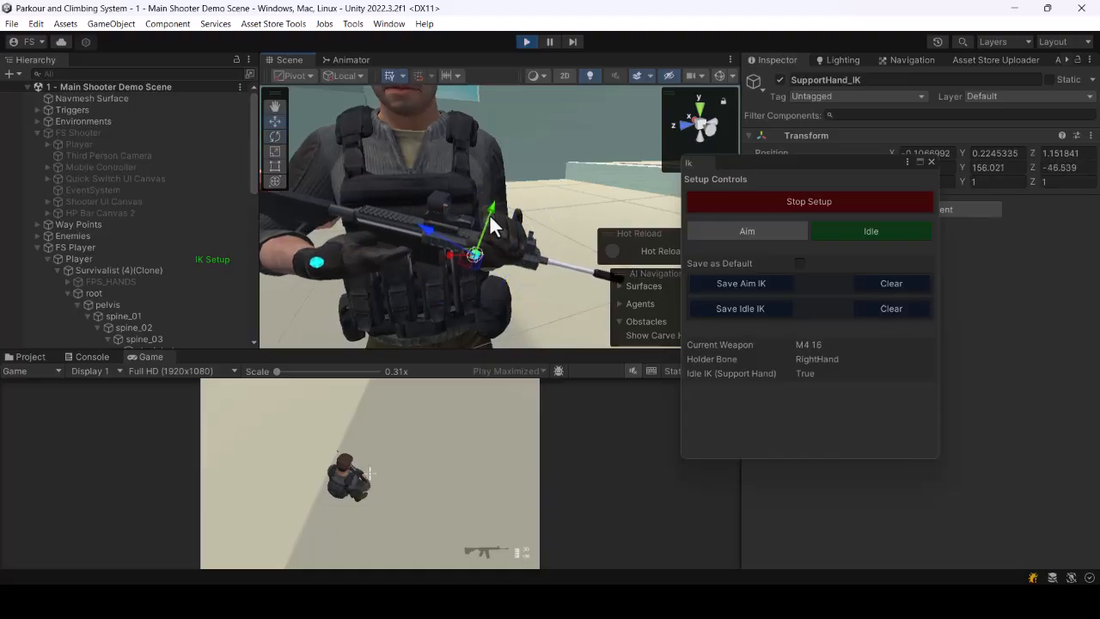
{"action": "left_click_drag", "start_coordinate": [488, 215], "coordinate": [485, 234]}
{"action": "key", "text": "a"}
{"action": "right_click_drag", "start_coordinate": [486, 234], "coordinate": [542, 248]}
{"action": "key", "text": "d"}
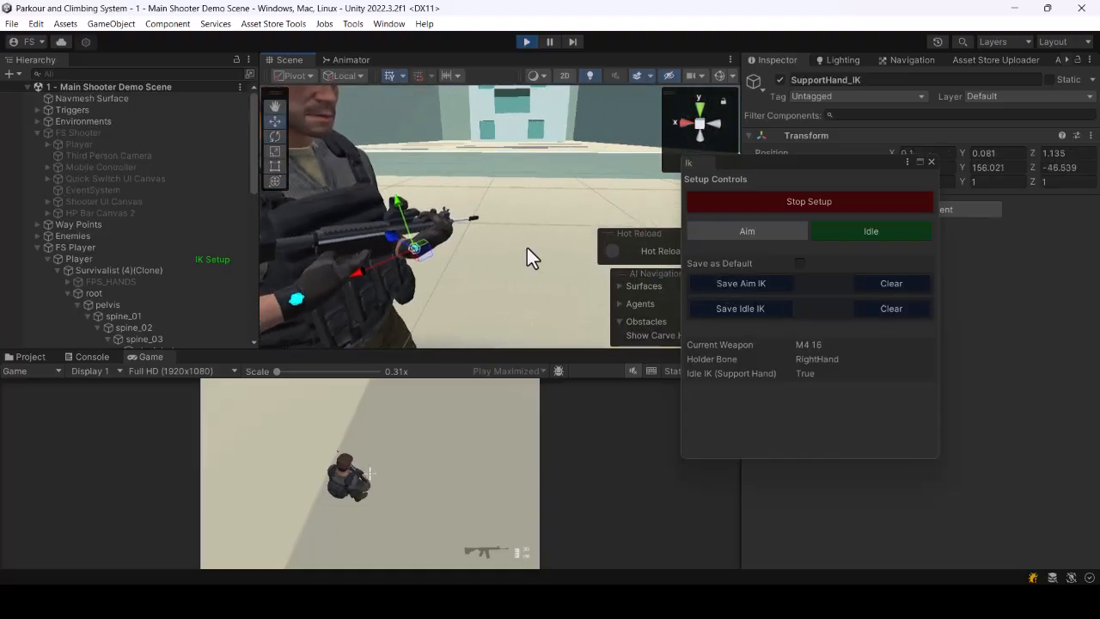
Step: Rotate the support hand's IK target to about 142.7 on Y and -5.75 on Z so the palm faces the rifle
{"action": "key", "text": "e"}
{"action": "left_click_drag", "start_coordinate": [461, 211], "coordinate": [37, 237]}
{"action": "key", "text": "d"}
{"action": "key", "text": "s"}
{"action": "right_click_drag", "start_coordinate": [37, 237], "coordinate": [37, 236]}
{"action": "key", "text": "w"}
{"action": "key", "text": "a"}
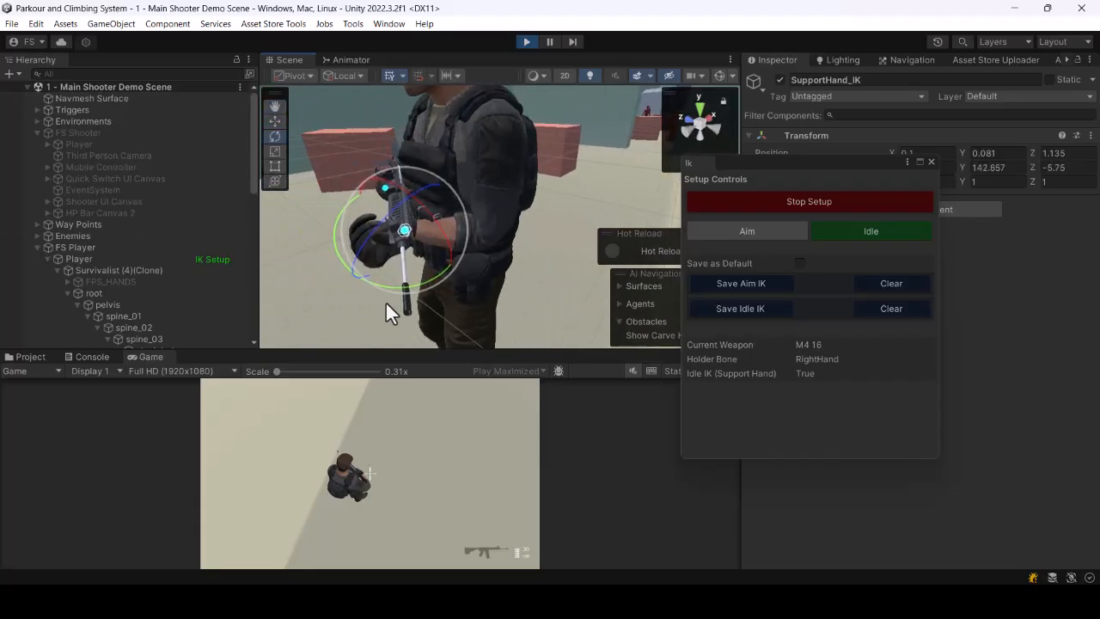
Step: Shift the support hand's IK target to about X -0.14, Y 0.12, Z 1 so the hand grips the handguard
{"action": "key", "text": "w"}
{"action": "left_click_drag", "start_coordinate": [405, 231], "coordinate": [425, 194]}
{"action": "key", "text": "a"}
{"action": "key", "text": "w"}
{"action": "right_click_drag", "start_coordinate": [424, 194], "coordinate": [538, 260]}
{"action": "key", "text": "s"}
{"action": "key", "text": "d"}
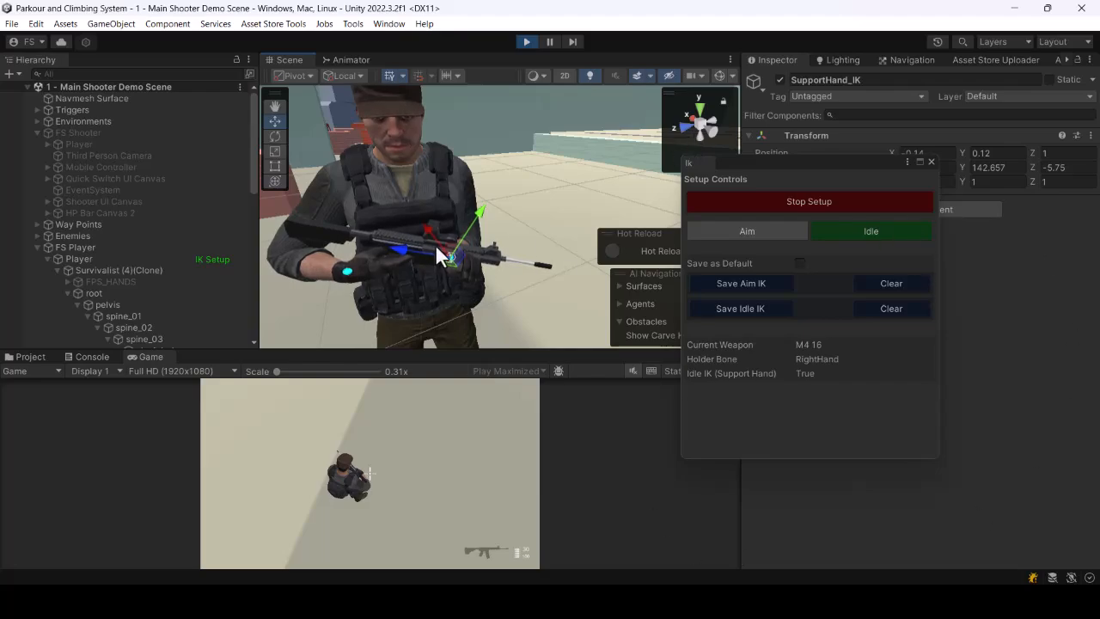
Step: Save the idle IK for the M4 16 and check the idle pose from the front
{"action": "key", "text": "s"}
{"action": "right_click_drag", "start_coordinate": [555, 241], "coordinate": [559, 239]}
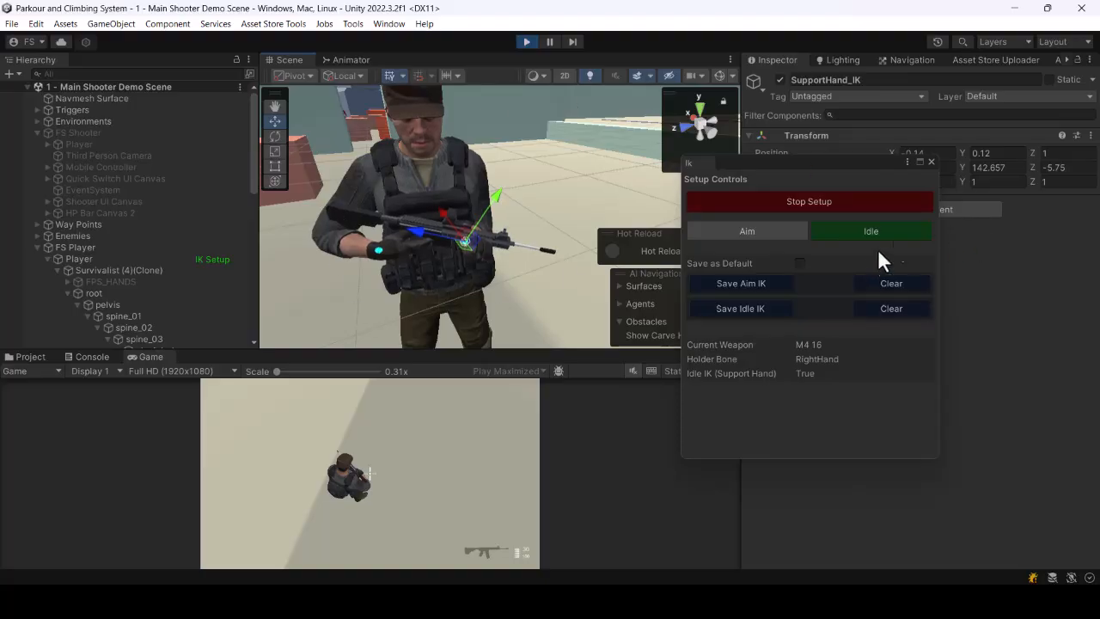
{"action": "left_click", "coordinate": [761, 309]}
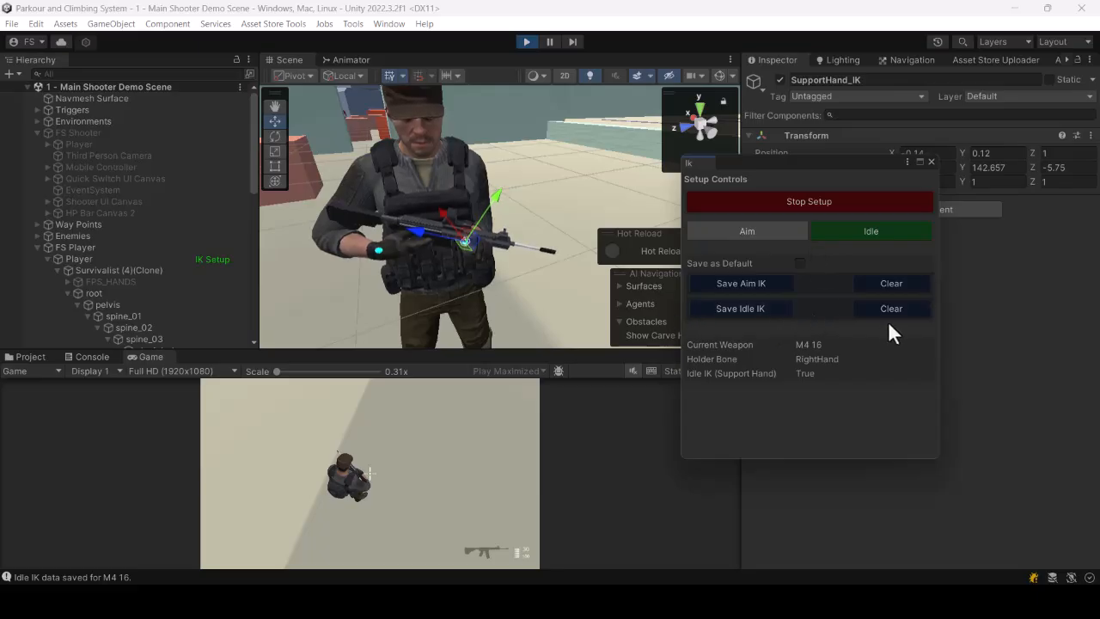
{"action": "right_click_drag", "start_coordinate": [561, 250], "coordinate": [560, 244]}
{"action": "right_click_drag", "start_coordinate": [542, 211], "coordinate": [546, 190]}
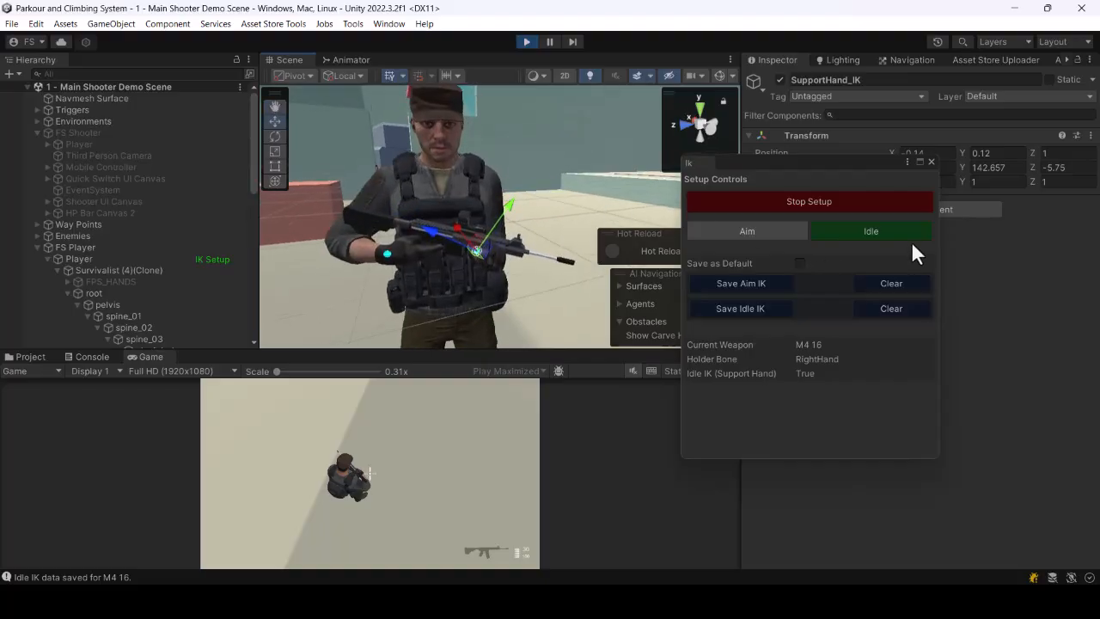
Step: Switch the IK setup to the Aim pose and turn the aiming character in the Game view
{"action": "left_click", "coordinate": [742, 230]}
{"action": "right_click_drag", "start_coordinate": [514, 254], "coordinate": [812, 283]}
{"action": "key", "text": "s"}
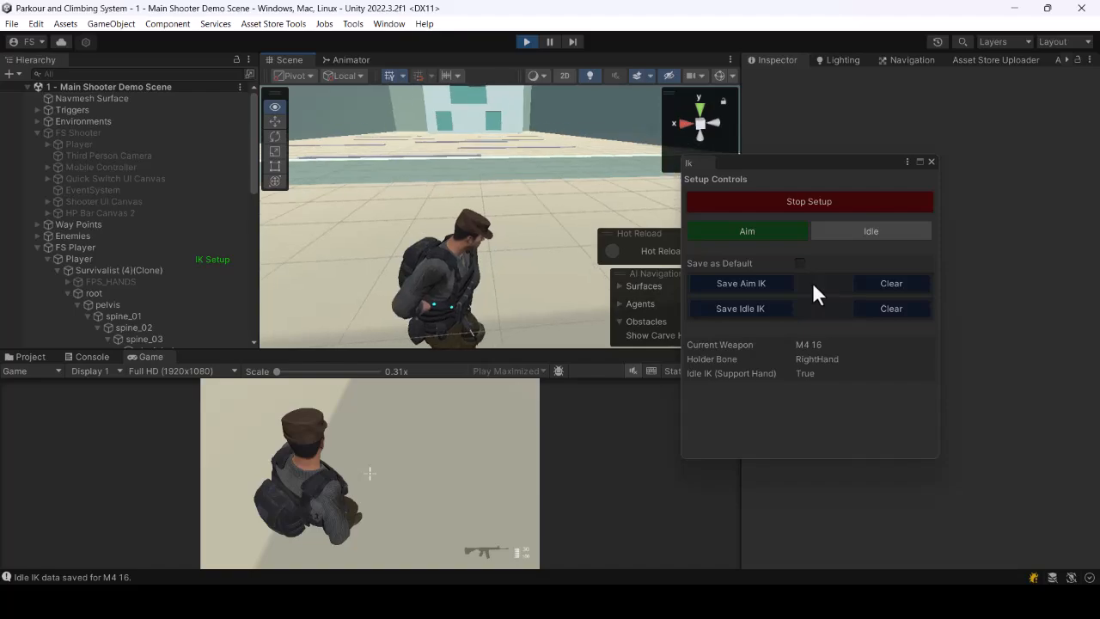
{"action": "left_click", "coordinate": [546, 474]}
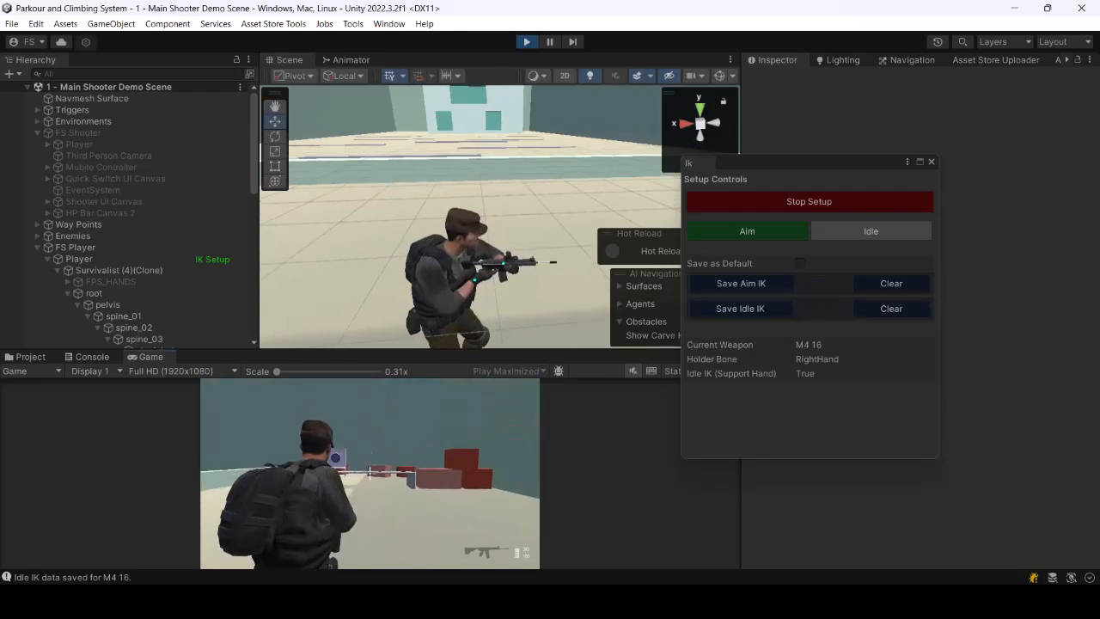
{"action": "key", "text": "Escape"}
{"action": "left_click", "coordinate": [735, 415]}
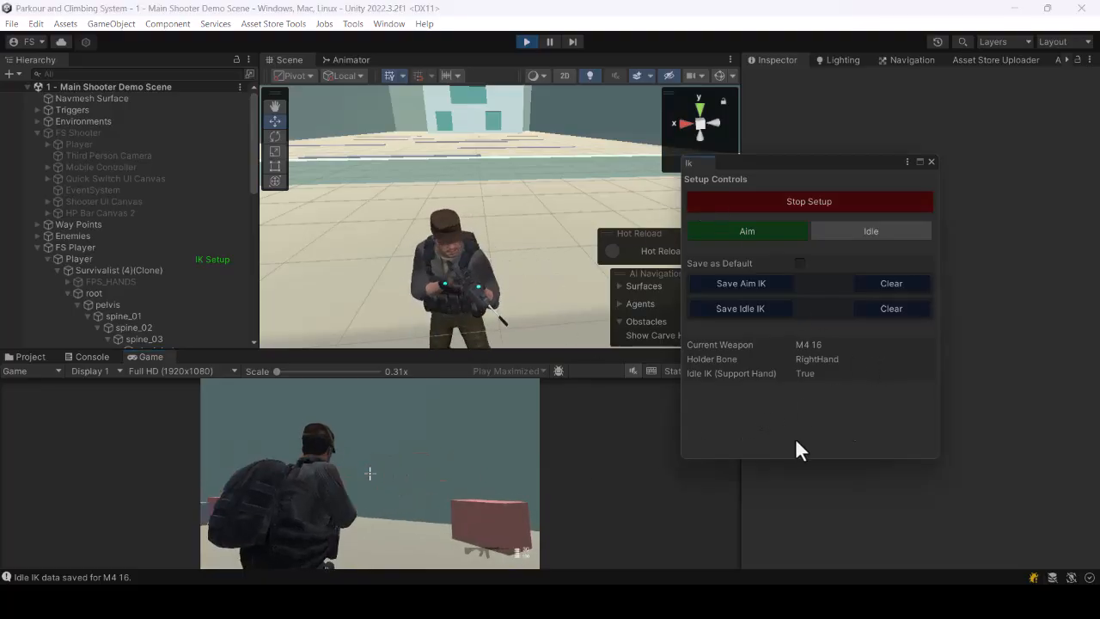
Step: Select the HoldHand_IK target in the aim pose and move it to bring the rear hand toward the rifle's grip
{"action": "left_click_drag", "start_coordinate": [491, 240], "coordinate": [691, 226], "text": "alt"}
{"action": "left_click_drag", "start_coordinate": [508, 241], "coordinate": [453, 229], "text": "alt"}
{"action": "left_click", "coordinate": [449, 237]}
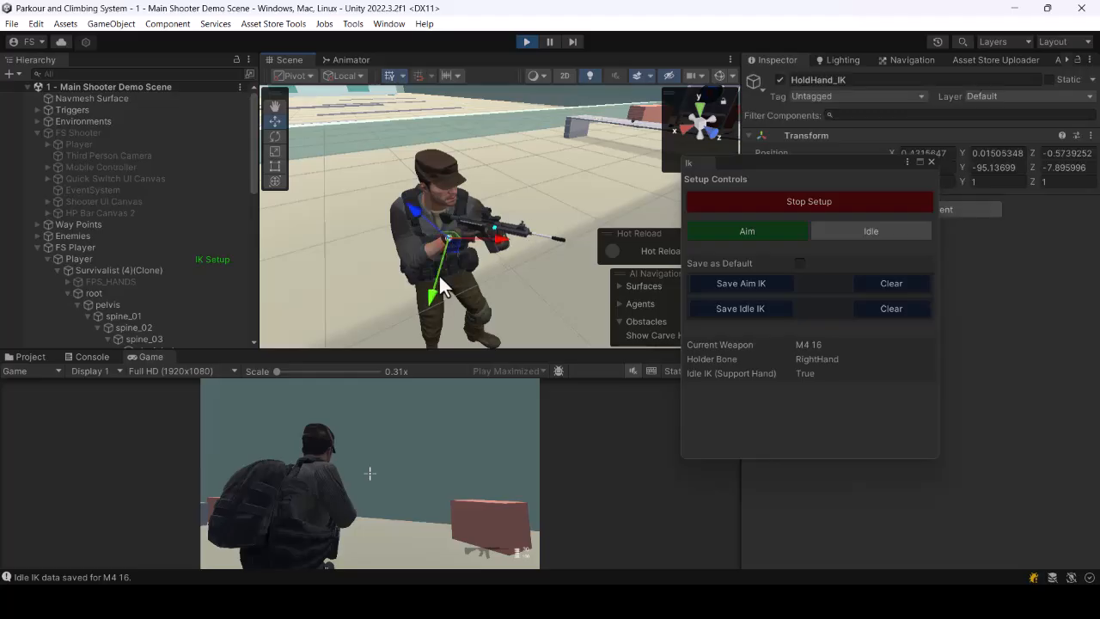
{"action": "right_click_drag", "start_coordinate": [529, 225], "coordinate": [481, 220]}
{"action": "left_click_drag", "start_coordinate": [473, 282], "coordinate": [428, 298]}
{"action": "right_click_drag", "start_coordinate": [512, 220], "coordinate": [550, 244]}
{"action": "key", "text": "w"}
Step: Select the SupportHand_IK target and move it along the barrel to about X -0.59, Y -0.16, Z 1.12
{"action": "left_click", "coordinate": [451, 234]}
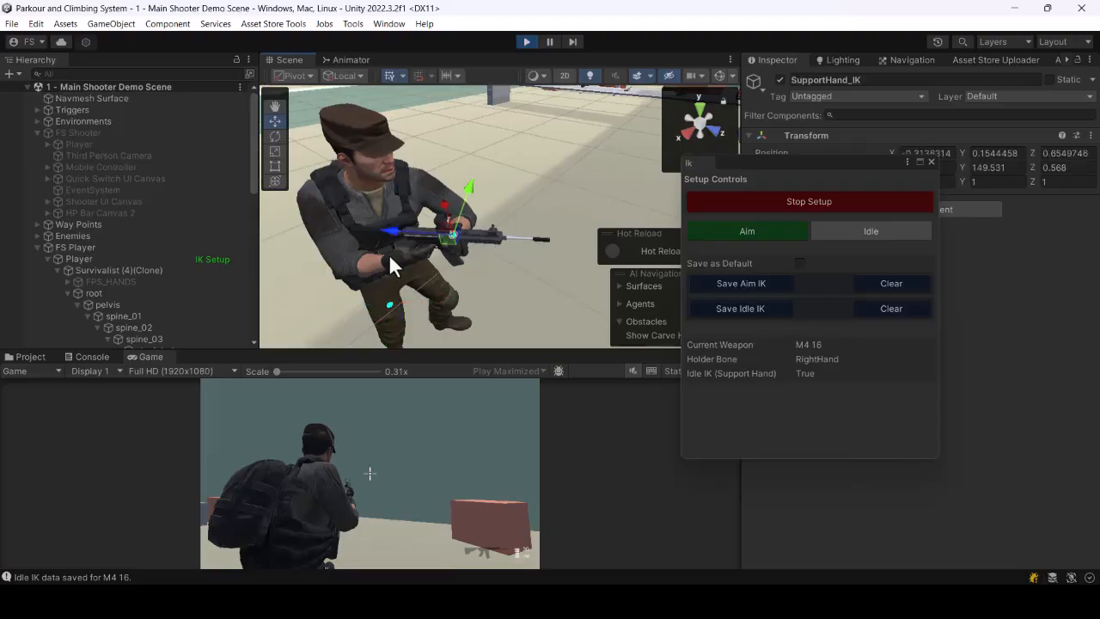
{"action": "left_click_drag", "start_coordinate": [391, 232], "coordinate": [422, 240]}
{"action": "mouse_move", "coordinate": [594, 270]}
{"action": "right_mouse_down"}
{"action": "mouse_move", "coordinate": [559, 270]}
{"action": "mouse_move", "coordinate": [645, 300]}
{"action": "mouse_move", "coordinate": [597, 283]}
{"action": "mouse_move", "coordinate": [473, 277]}
{"action": "mouse_move", "coordinate": [584, 251]}
{"action": "mouse_move", "coordinate": [753, 287]}
{"action": "mouse_move", "coordinate": [690, 285]}
{"action": "mouse_move", "coordinate": [651, 235]}
{"action": "mouse_move", "coordinate": [590, 273]}
{"action": "right_mouse_up"}
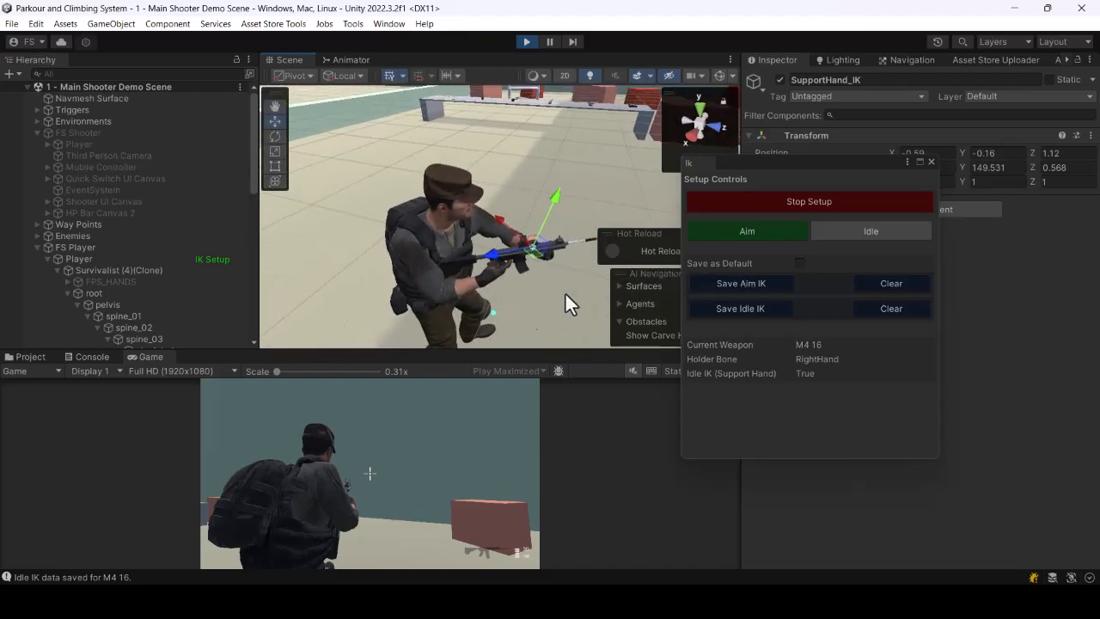
Step: Move the HoldHand_IK target to about X 1.16, Y -0.38, Z -0.08 and save the aim IK for the M4 16
{"action": "left_click", "coordinate": [492, 313]}
{"action": "left_click_drag", "start_coordinate": [538, 291], "coordinate": [549, 287]}
{"action": "right_click_drag", "start_coordinate": [552, 215], "coordinate": [700, 249]}
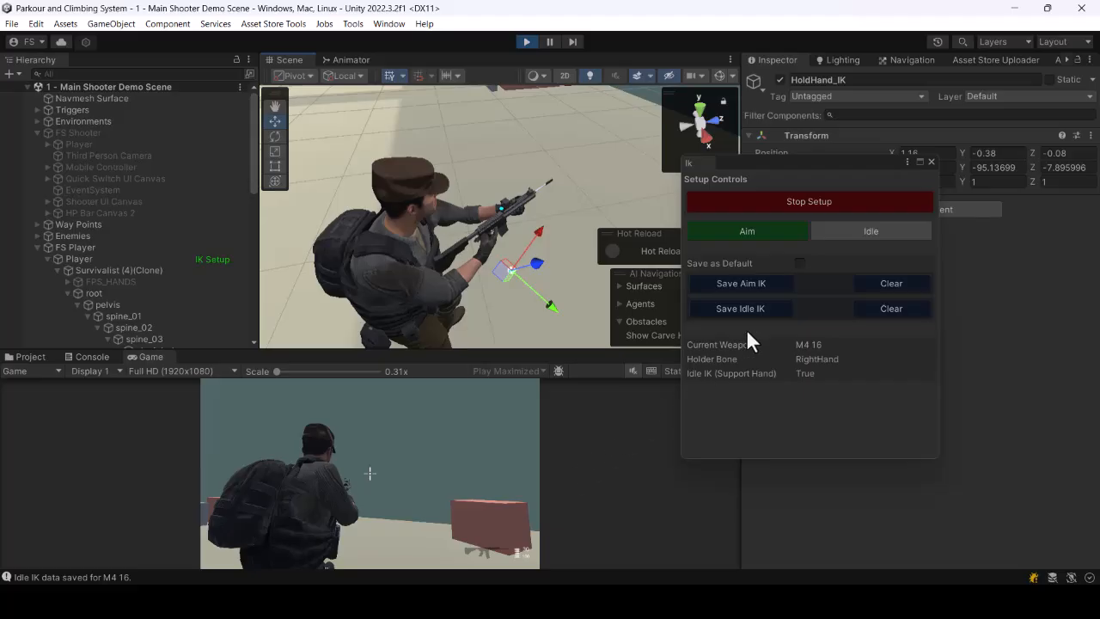
{"action": "left_click", "coordinate": [736, 286]}
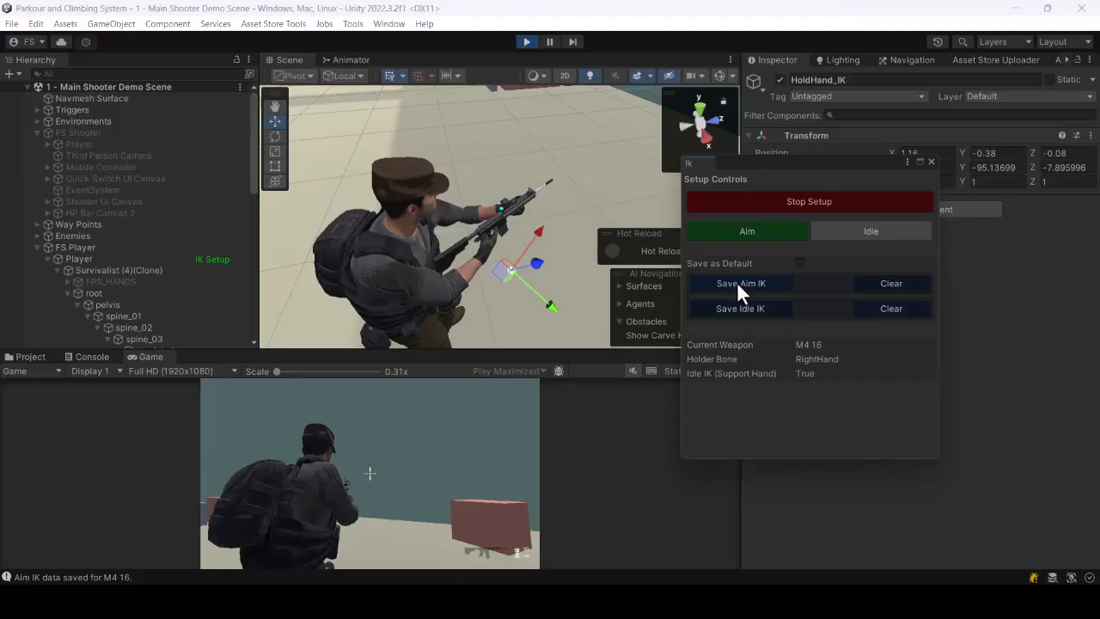
Step: Test the aim in the Game view and refine HoldHand_IK to about X 0.95, Y -0.27, Z -0.13, rotated to Y -102.6, Z -1.4
{"action": "left_click", "coordinate": [601, 465]}
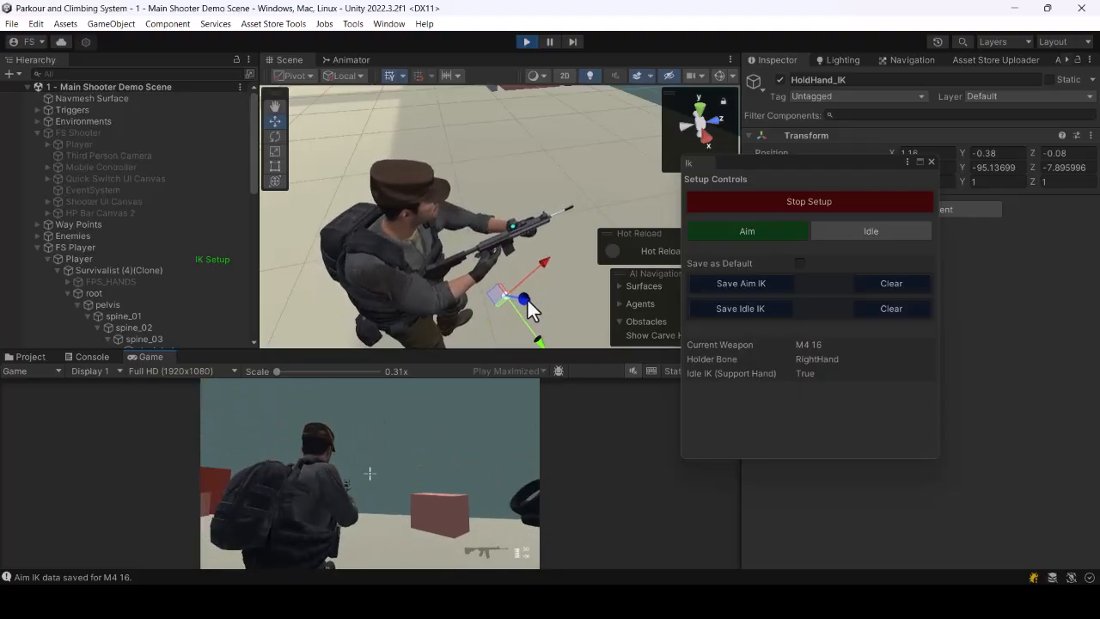
{"action": "left_click_drag", "start_coordinate": [515, 307], "coordinate": [494, 295]}
{"action": "key", "text": "e"}
{"action": "left_click", "coordinate": [584, 469]}
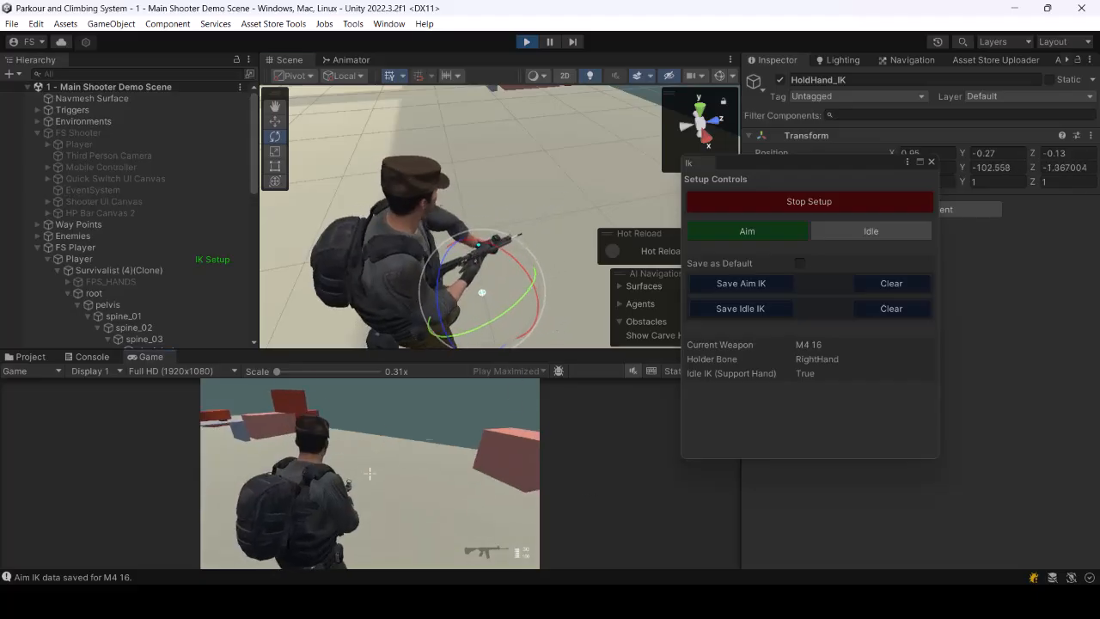